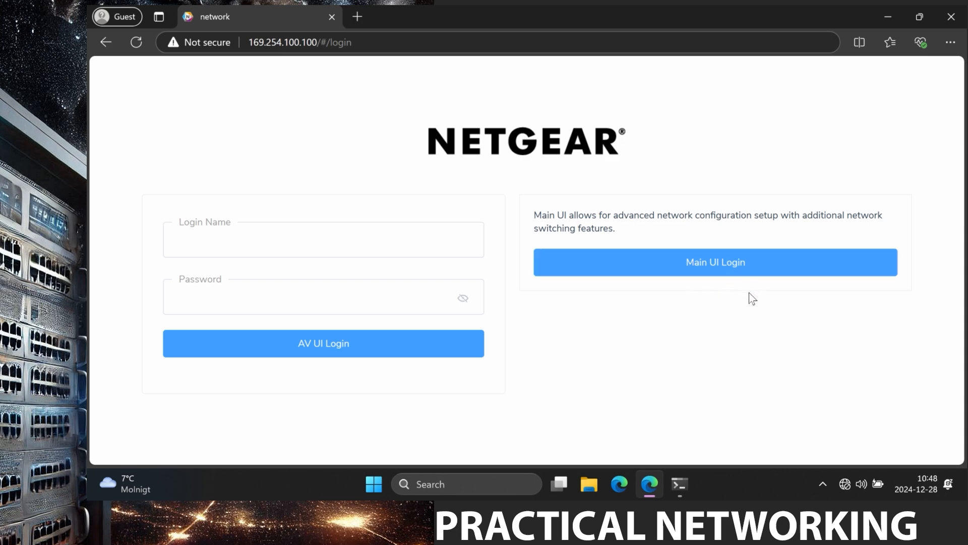
- Log in to the switch's AV UI with the login name admin
left_click(311, 236)
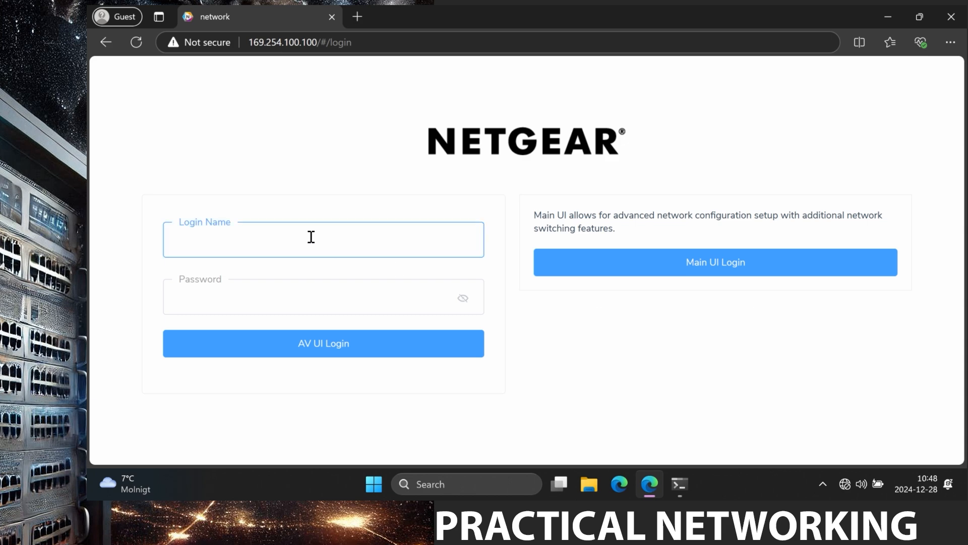
type("admin")
left_click(304, 352)
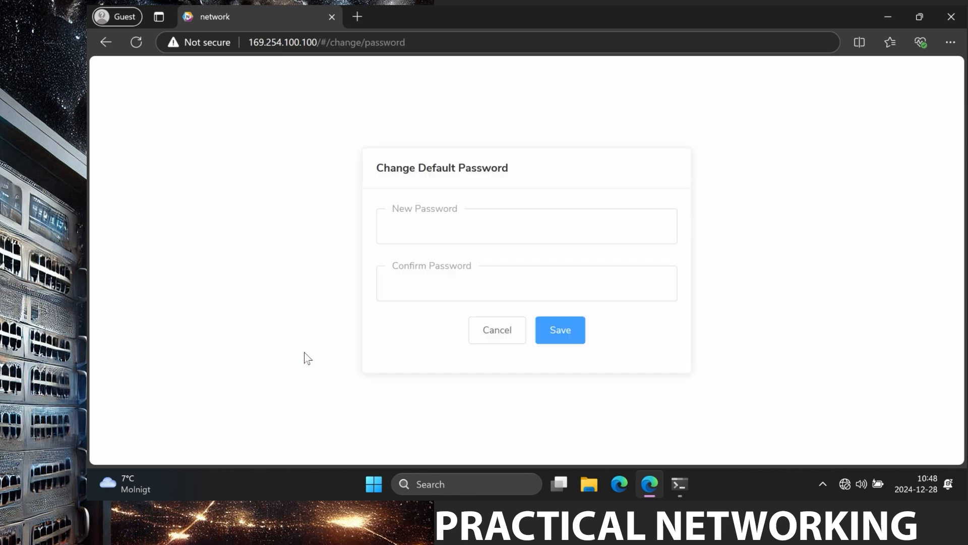
- Replace the default password by entering and confirming a new account password, and save it
left_click(480, 233)
type("••••••••••")
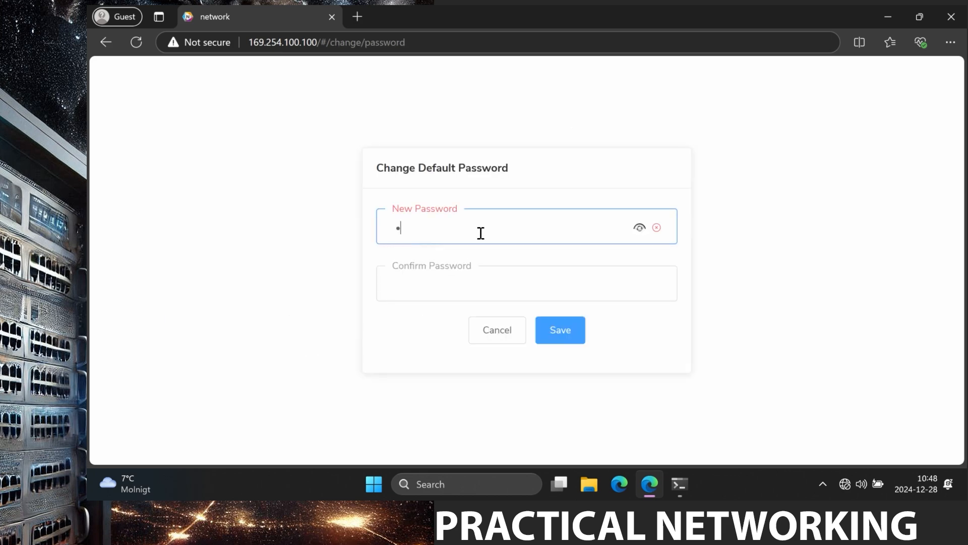
key("Tab")
type("••••••••••")
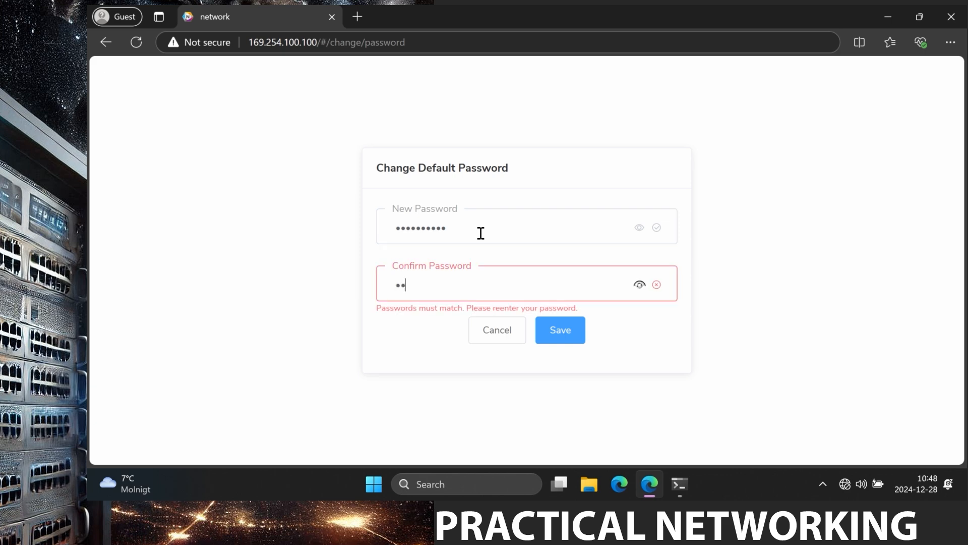
key("Return")
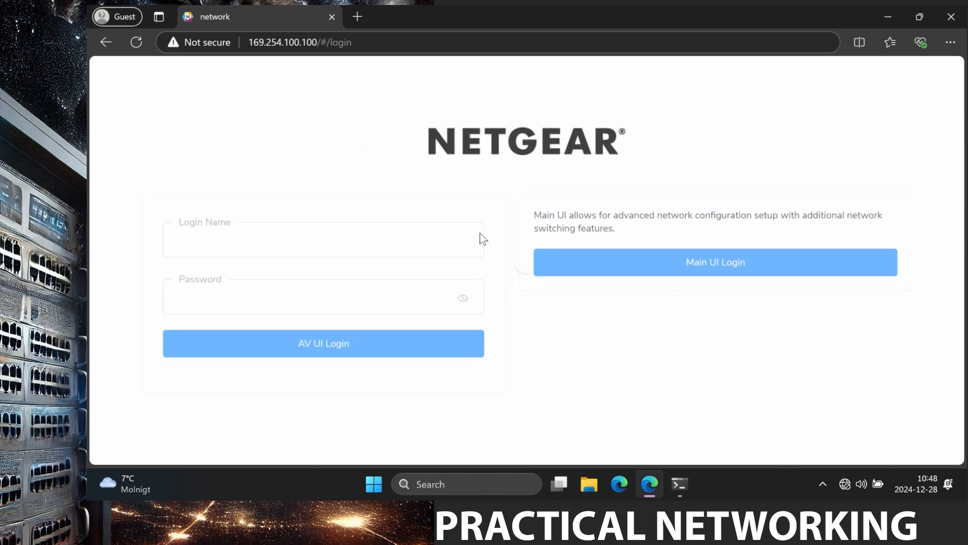
- Log back in to the AV UI as admin with the new account password
left_click(389, 250)
type("admin")
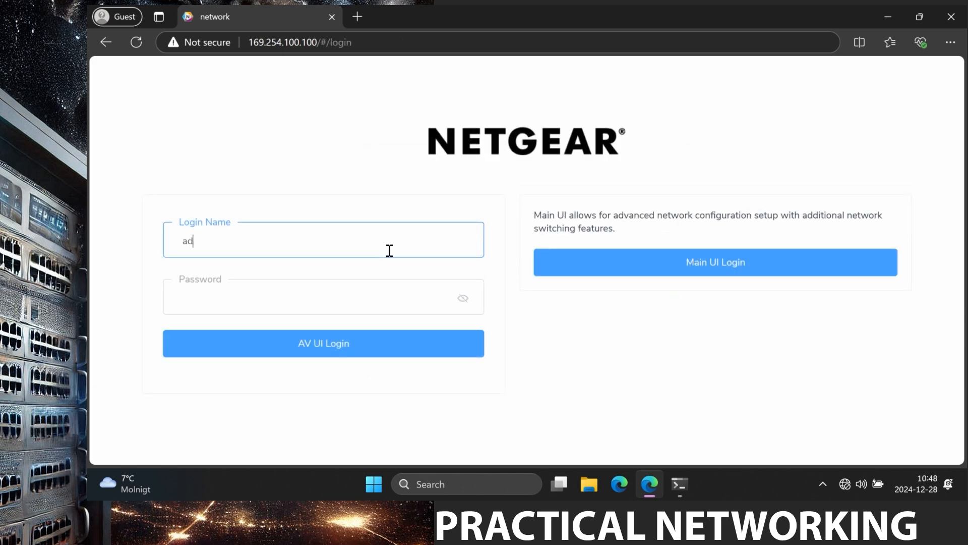
key("Tab")
type("••••••••••")
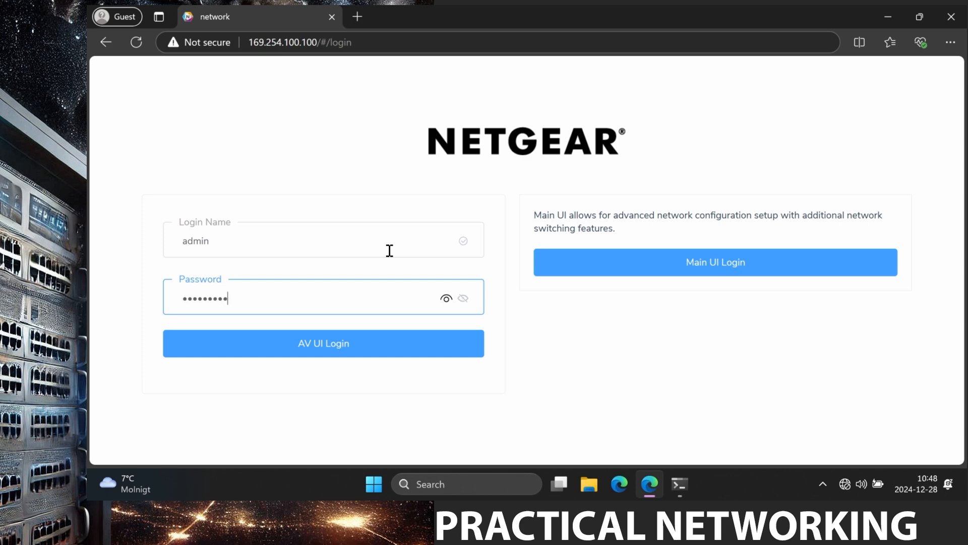
key("Return")
mouse_move(390, 257)
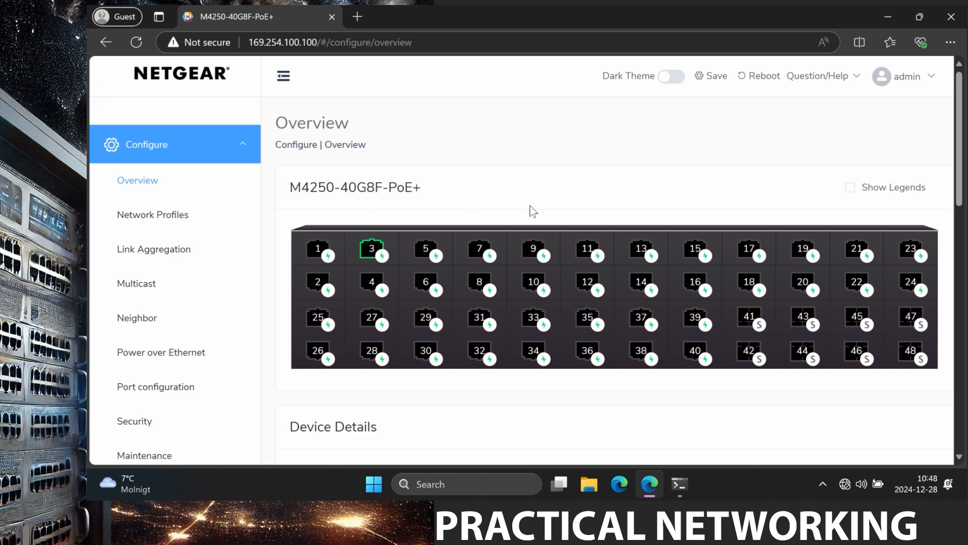
- Examine the switch overview's device details, configured profiles, CPU and memory utilization, and fan and temperature status
scroll(564, 316, "down", 5)
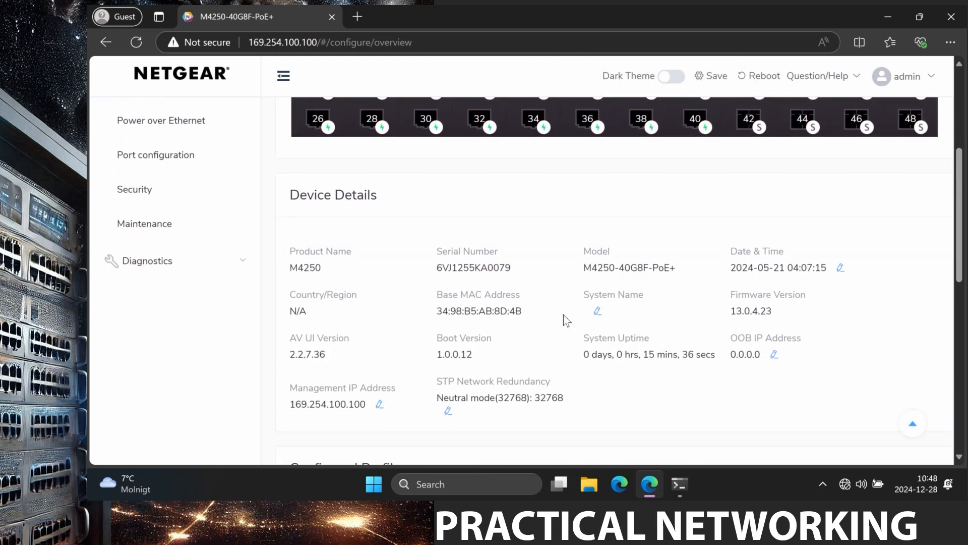
scroll(563, 315, "down", 5)
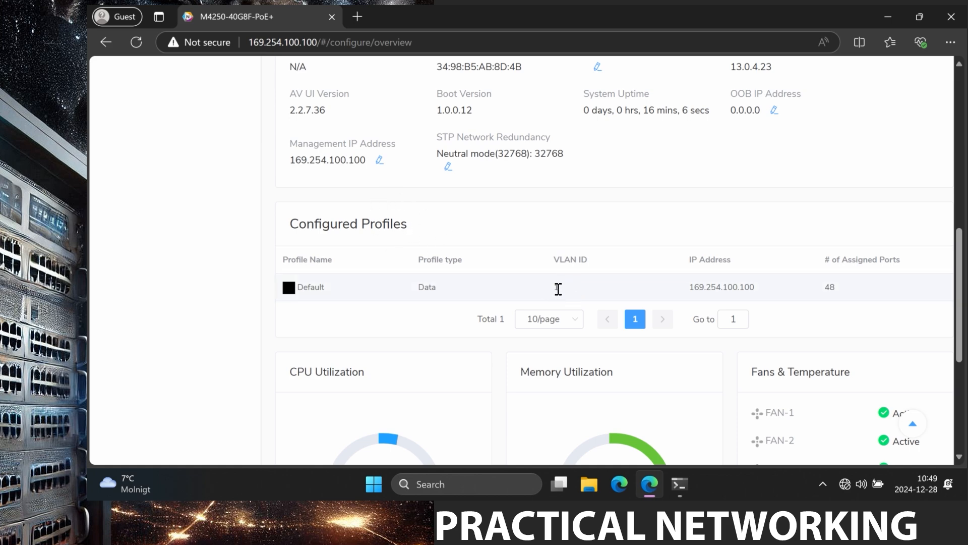
scroll(558, 289, "down", 4)
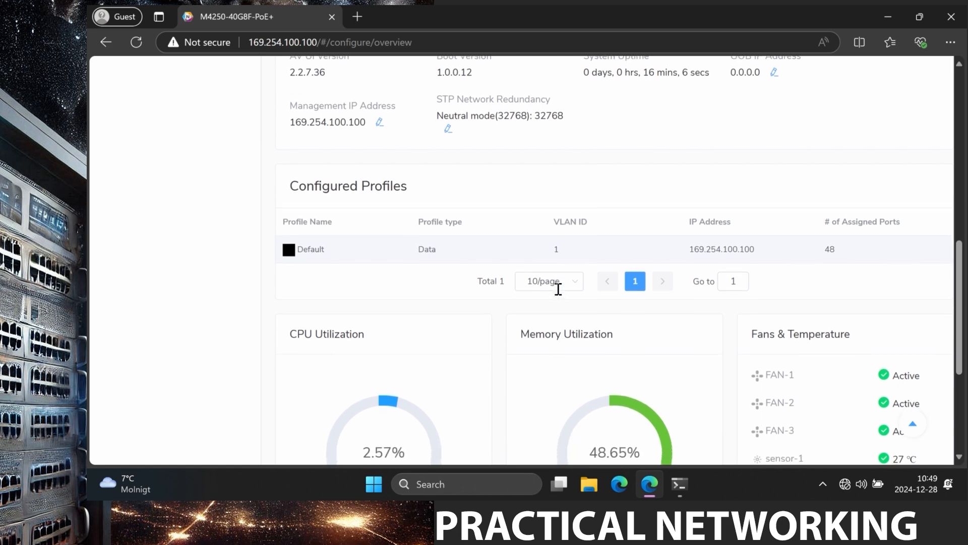
scroll(558, 289, "down", 1)
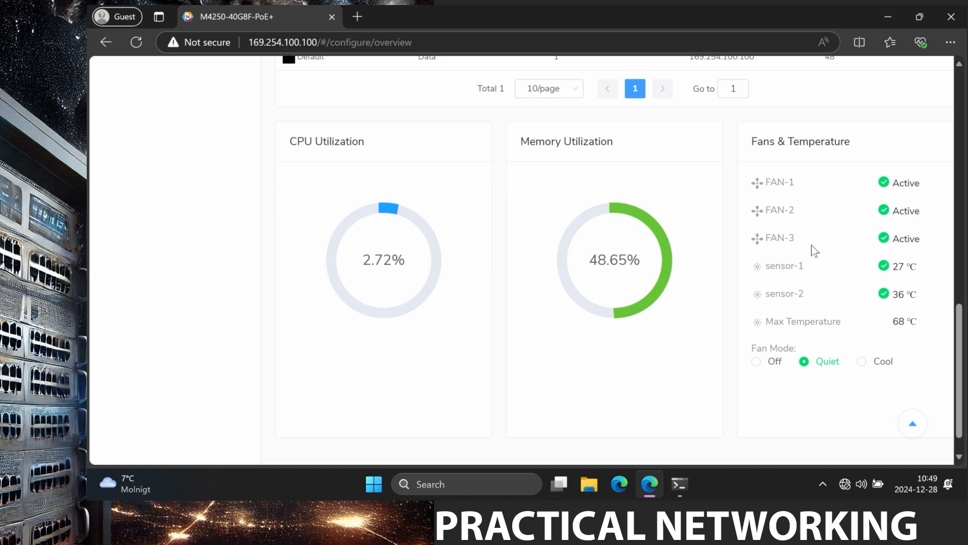
scroll(639, 207, "up", 12)
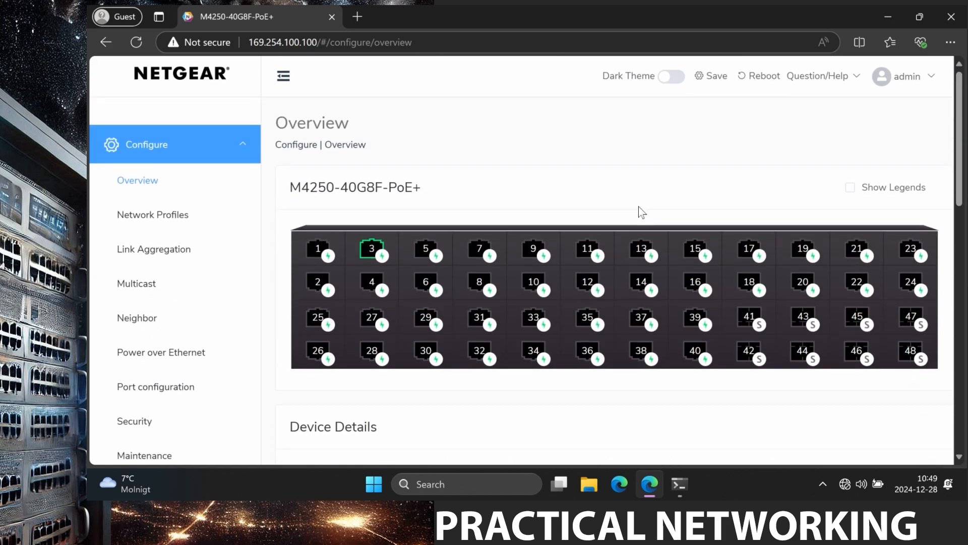
- Open the Default profile for VLAN 1 for editing in Network Profiles
left_click(159, 215)
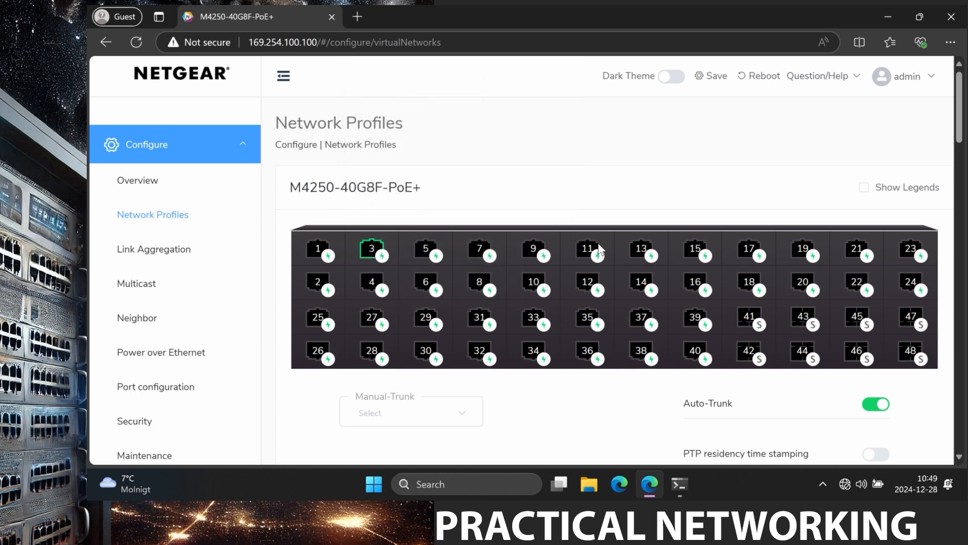
scroll(308, 411, "down", 4)
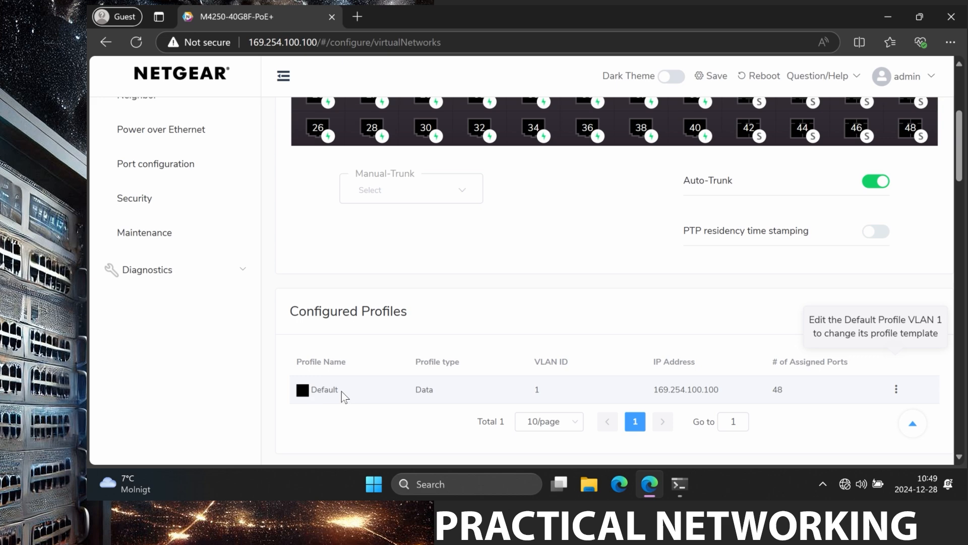
left_click(897, 393)
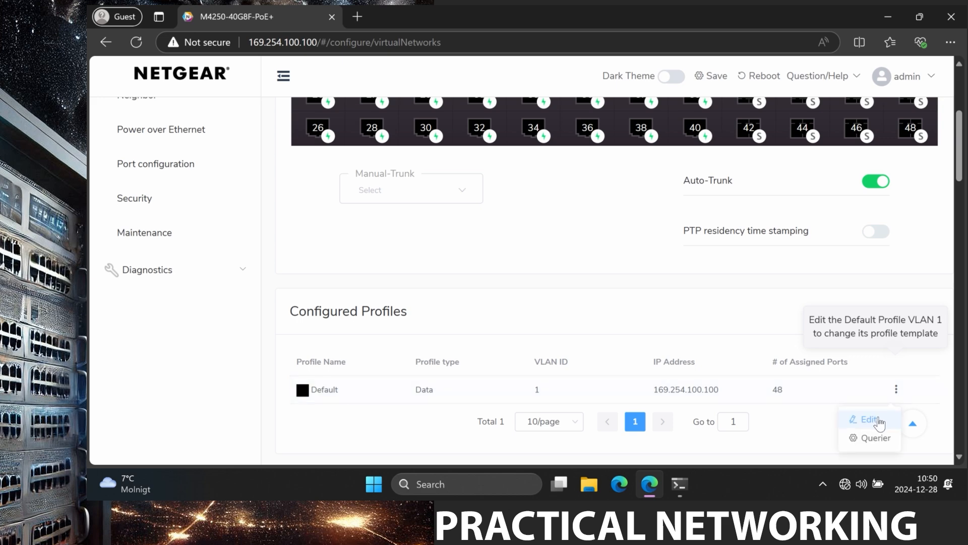
left_click(878, 422)
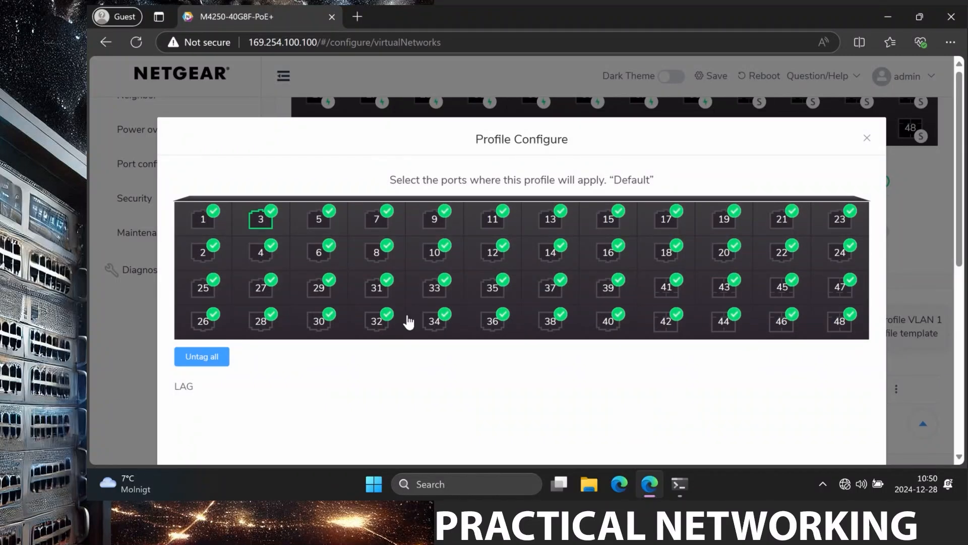
- Set the Default profile's color to the blue #1D27E3
scroll(544, 385, "down", 3)
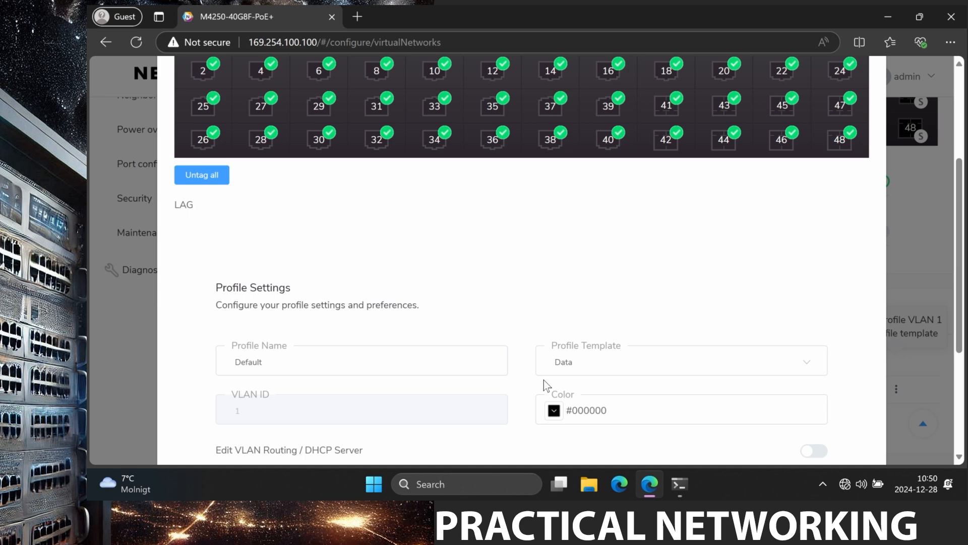
left_click(720, 416)
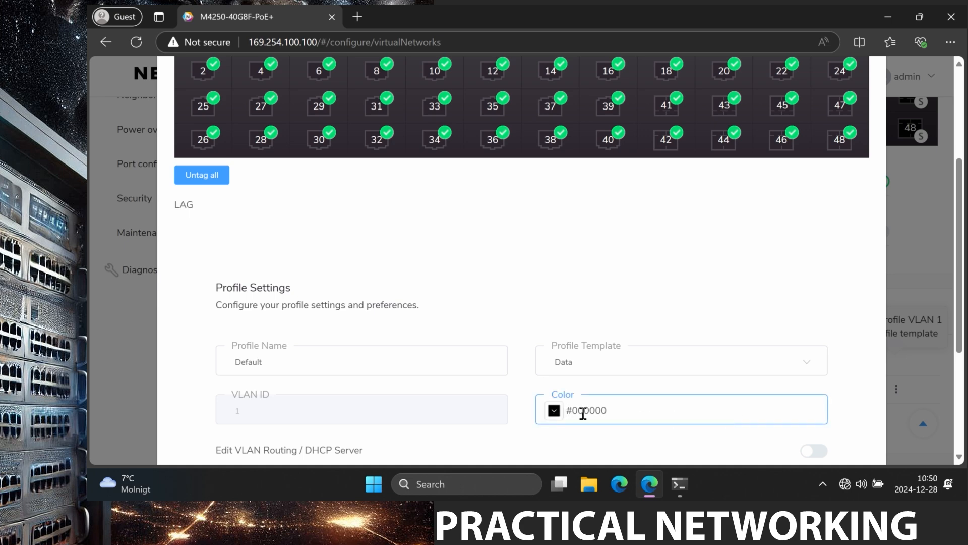
left_click(554, 411)
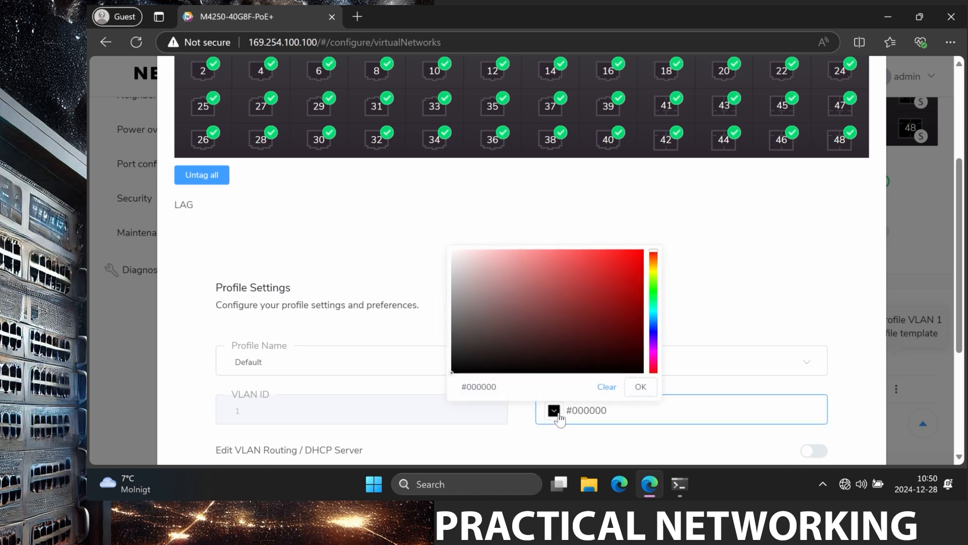
left_click(654, 331)
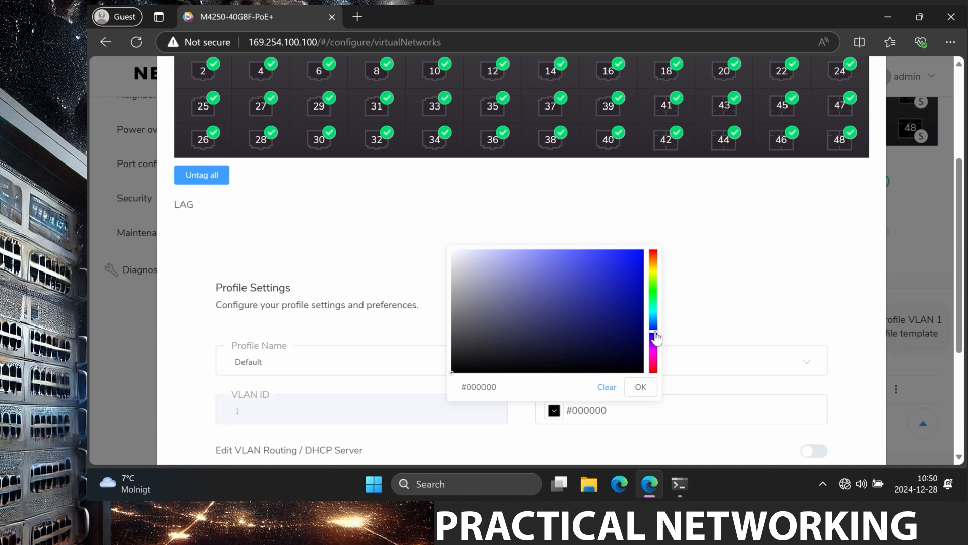
left_click(620, 266)
left_click(640, 388)
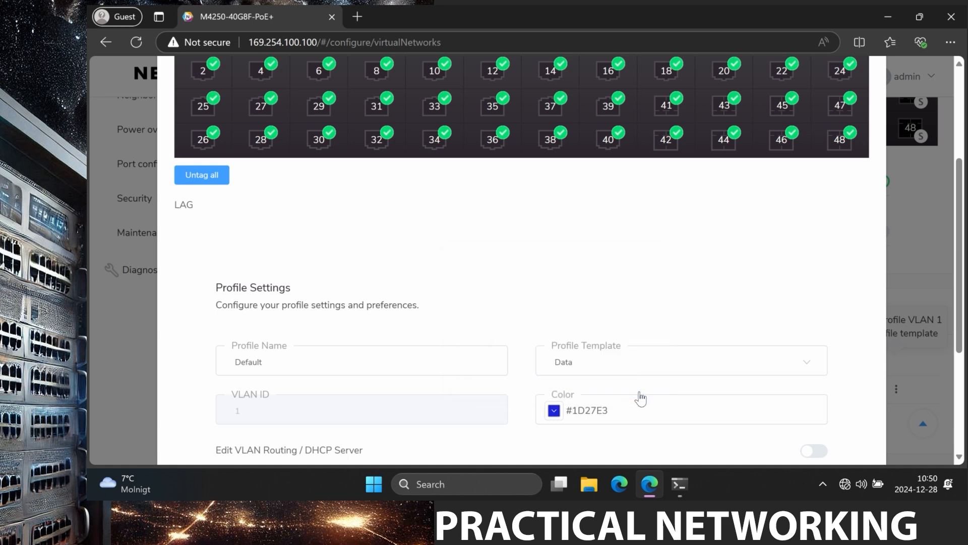
- Enable Edit VLAN Routing / DHCP Server and give the VLAN the static IP address 192.168.100.1
scroll(701, 385, "down", 3)
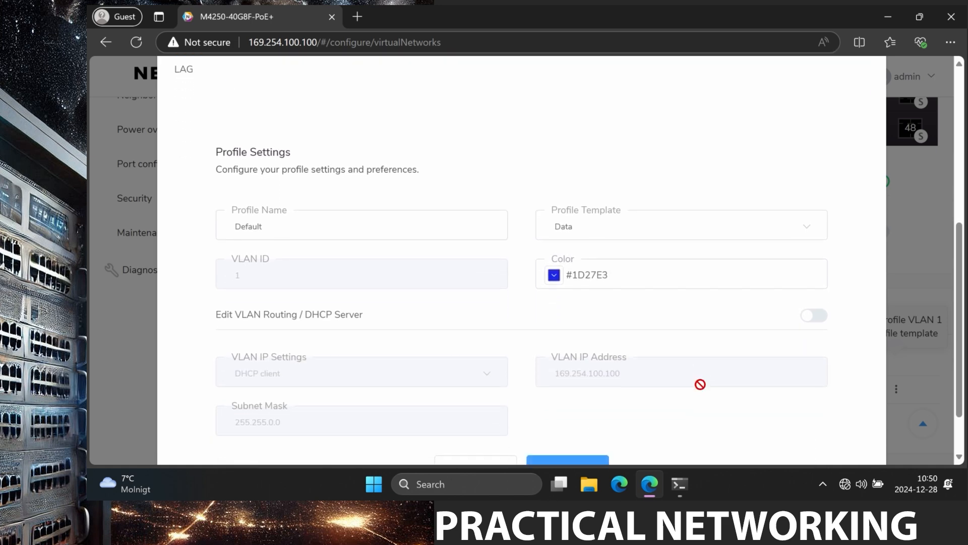
scroll(700, 385, "down", 2)
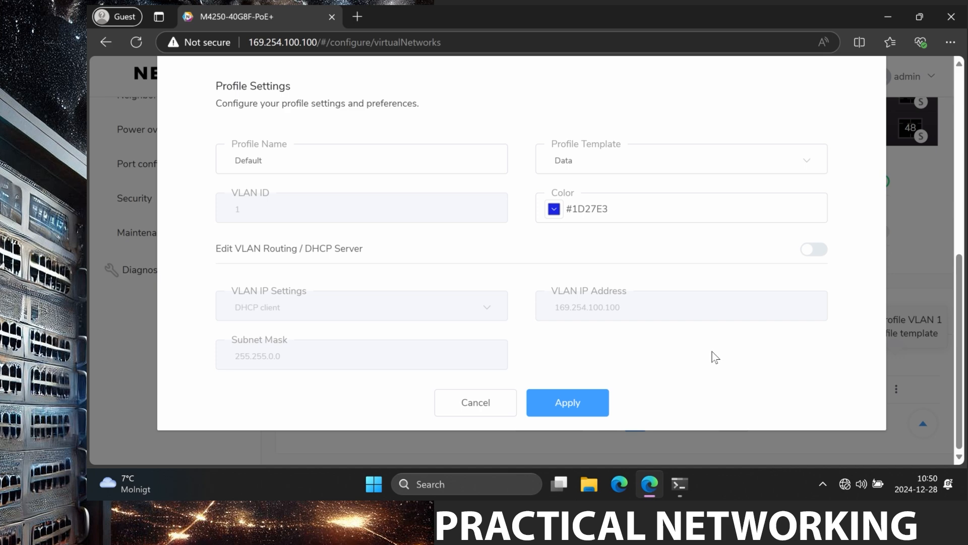
left_click(819, 252)
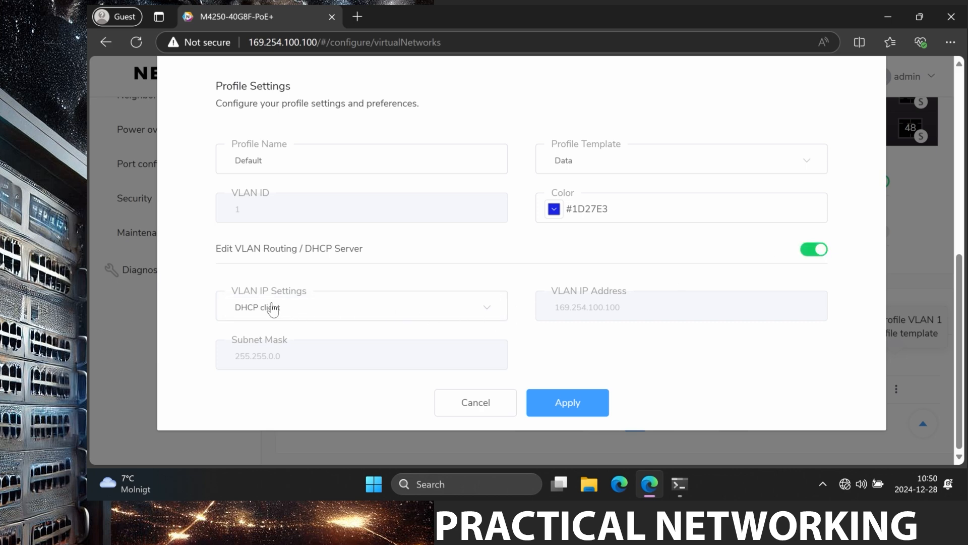
left_click(241, 311)
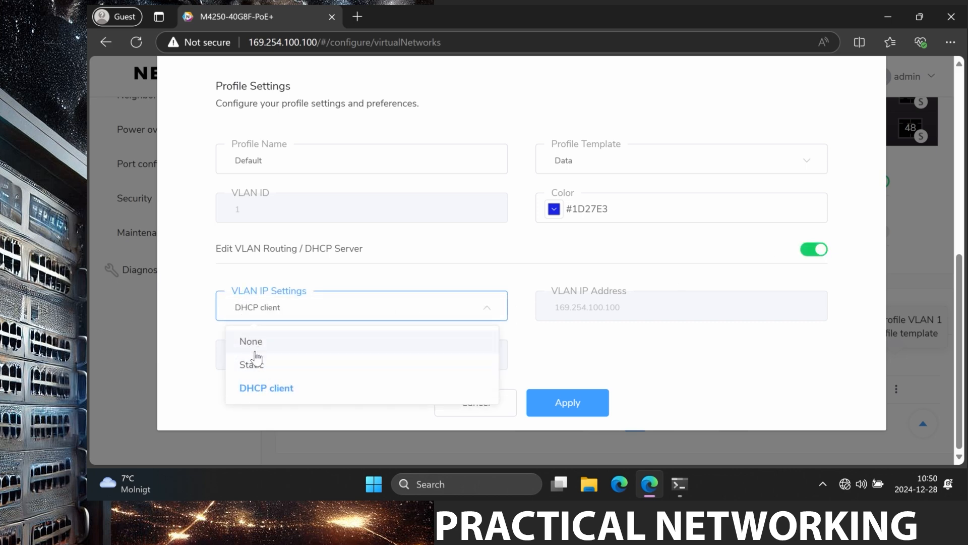
left_click(256, 370)
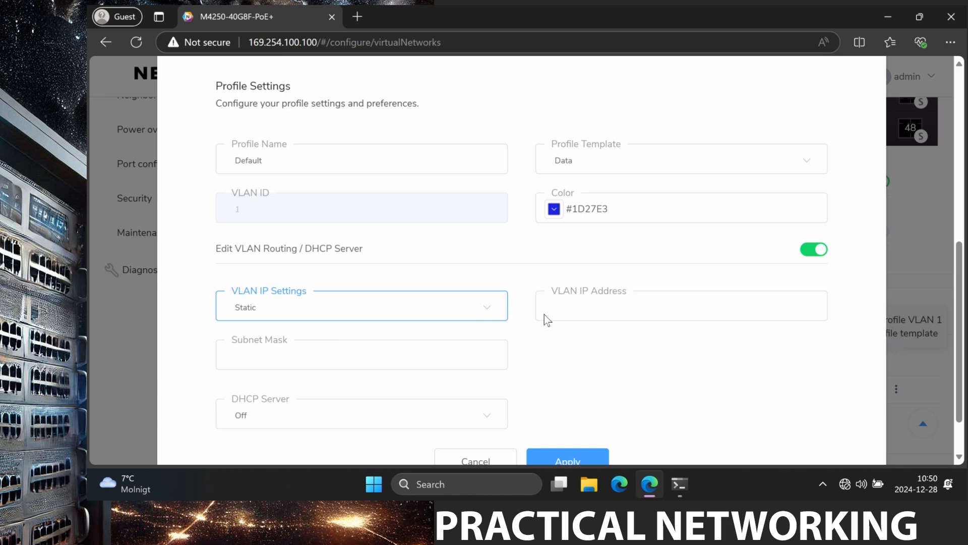
left_click(572, 308)
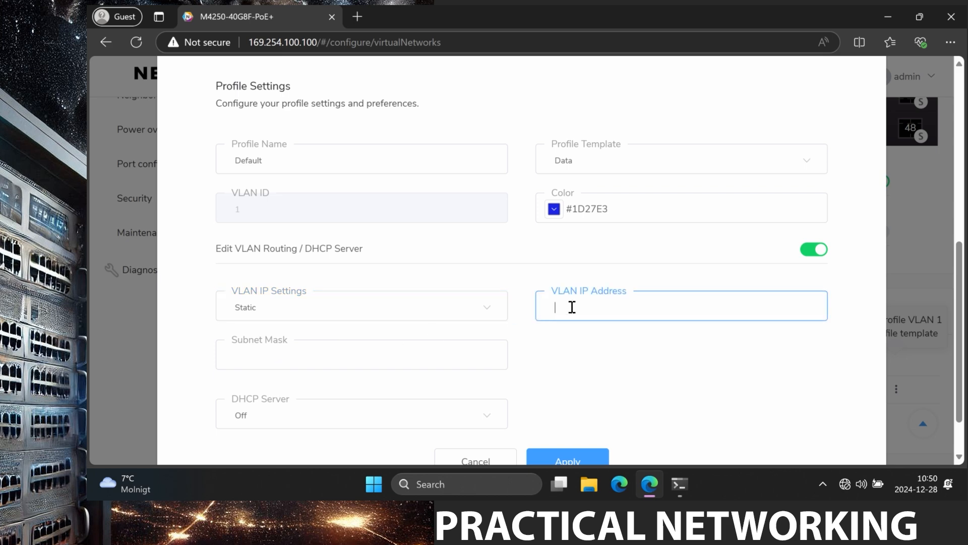
type("192")
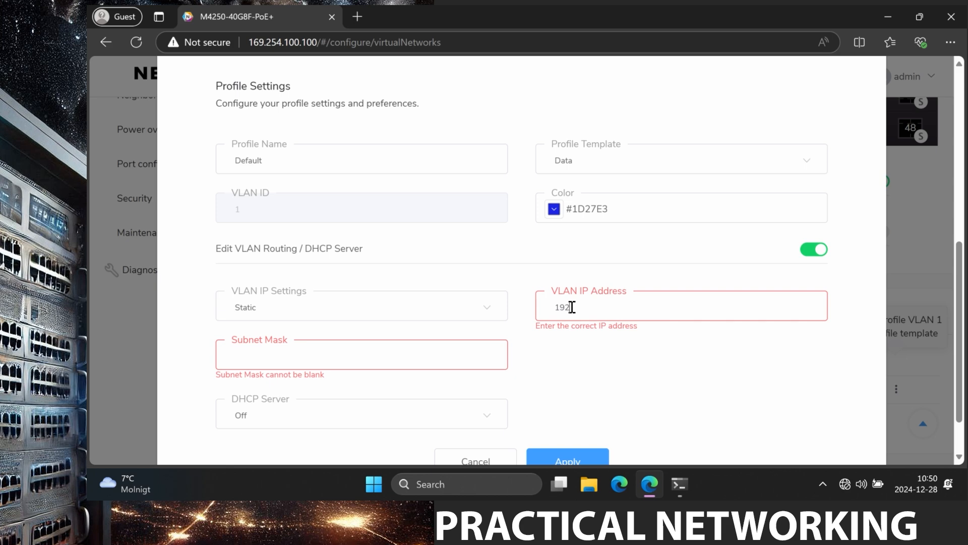
type(".168.100.1")
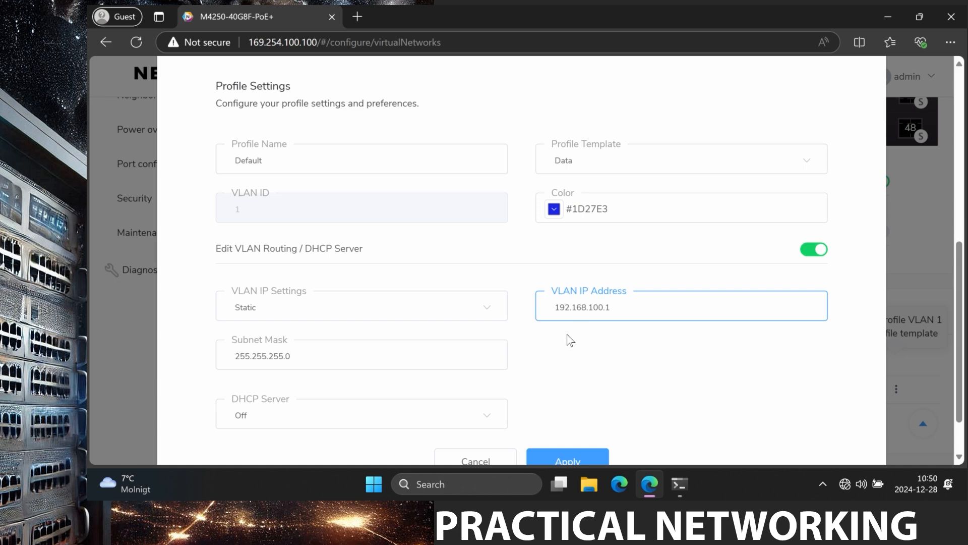
- Switch the Default profile's DHCP Server setting to DHCP Server
scroll(600, 366, "down", 1)
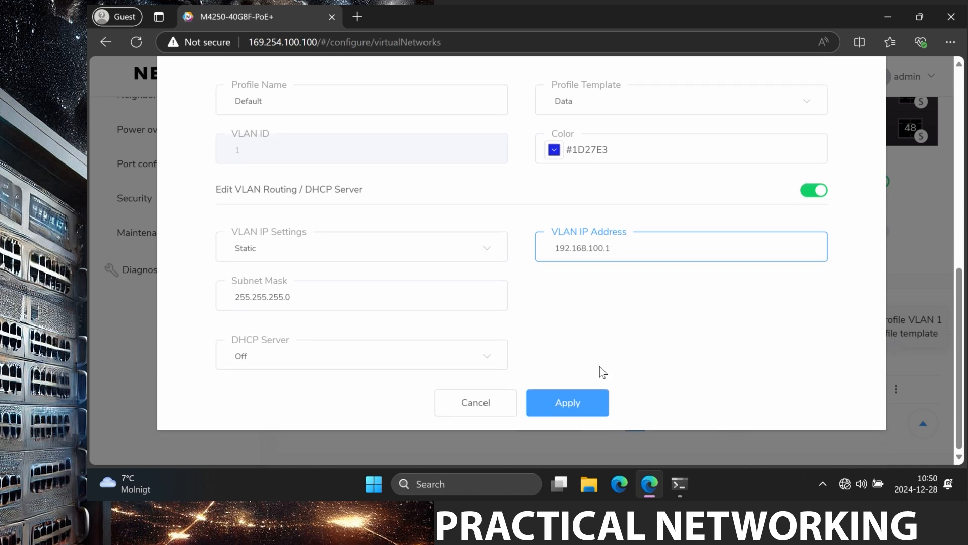
left_click(497, 363)
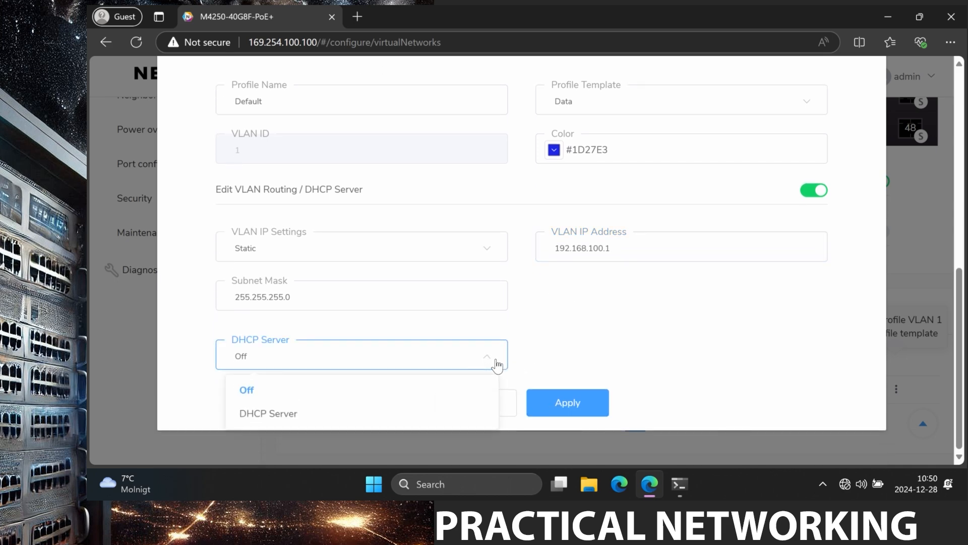
left_click(345, 418)
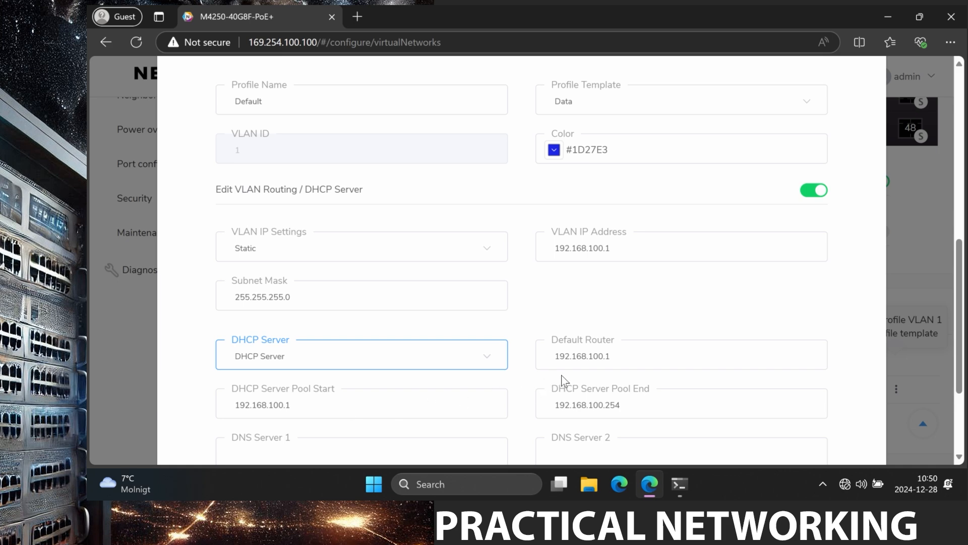
- Set the DHCP Server Pool Start of the Default profile to 192.168.100.100
scroll(408, 400, "down", 3)
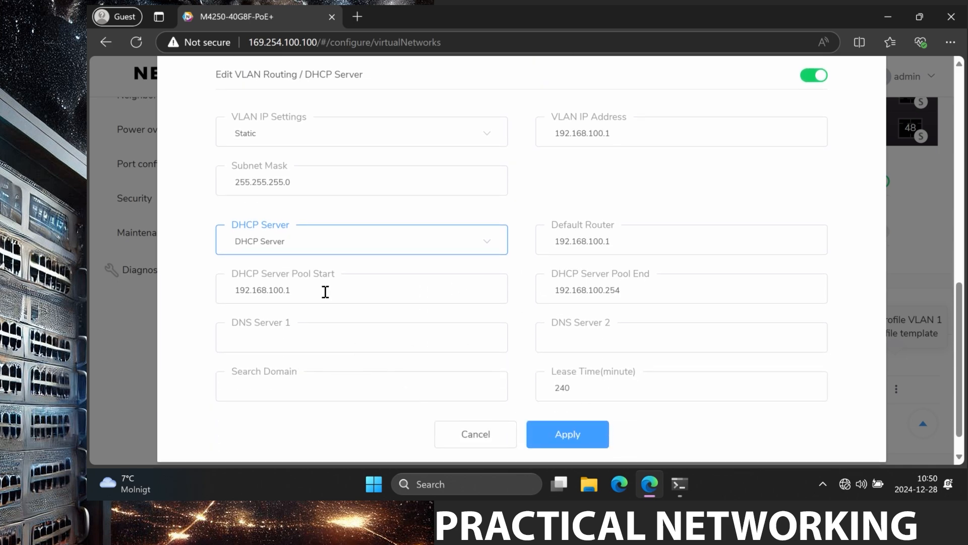
left_click(325, 291)
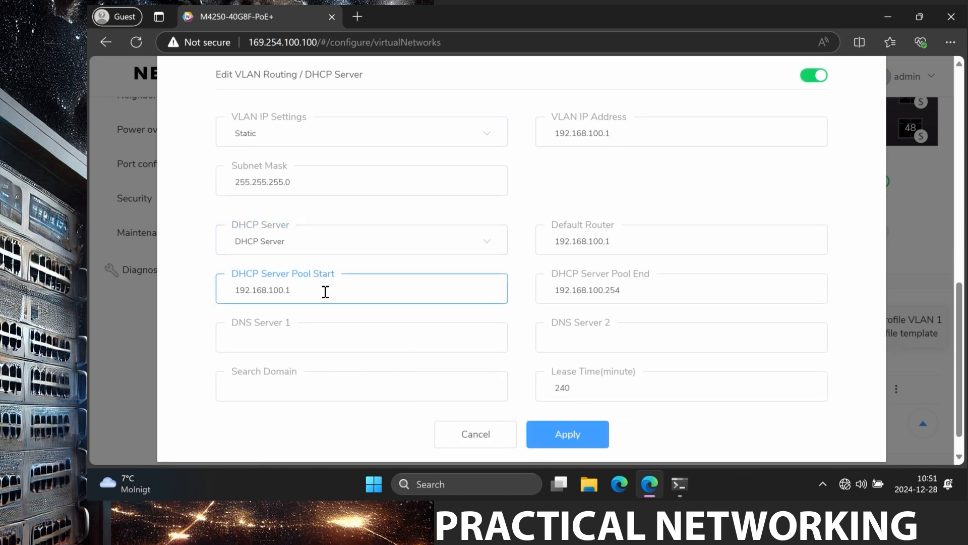
type("00")
- Set the Default profile's DNS Server 1 to 8.8.8.8 and DNS Server 2 to 8.8.4.4
left_click(322, 338)
type("8")
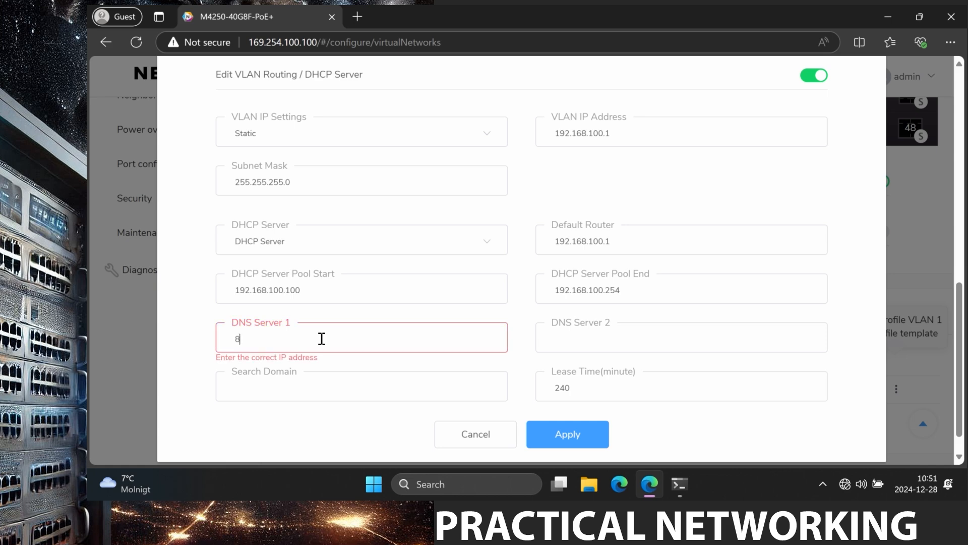
type(".8.8.8")
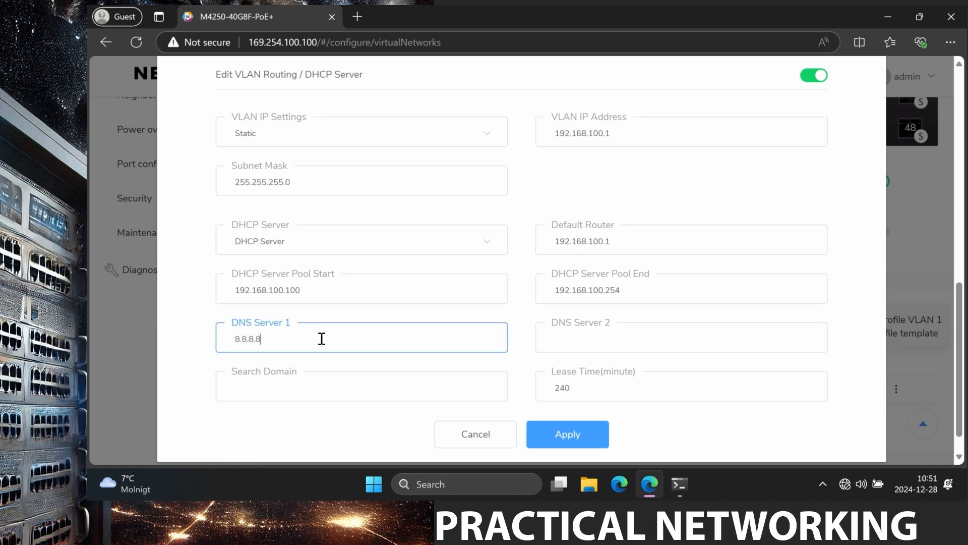
left_click(651, 338)
type("8")
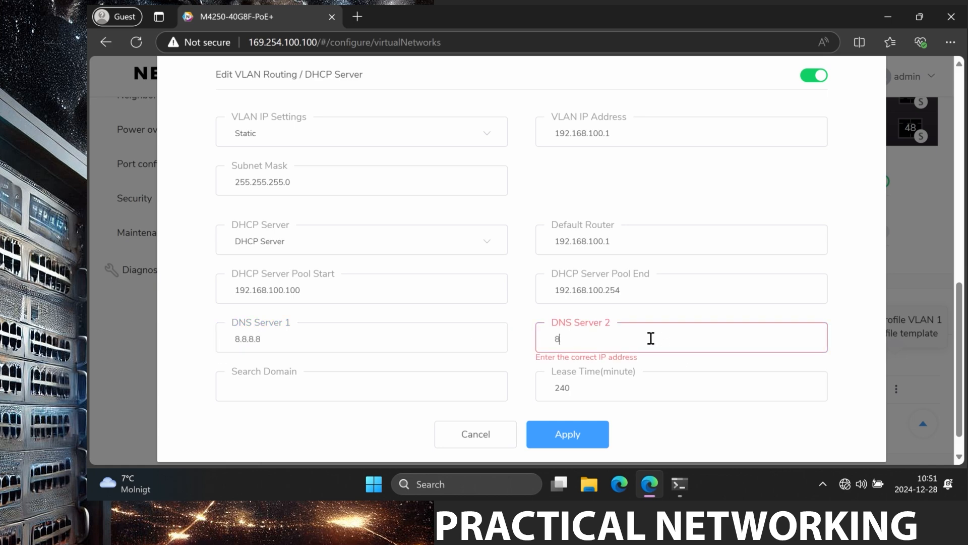
type(".8.4.4")
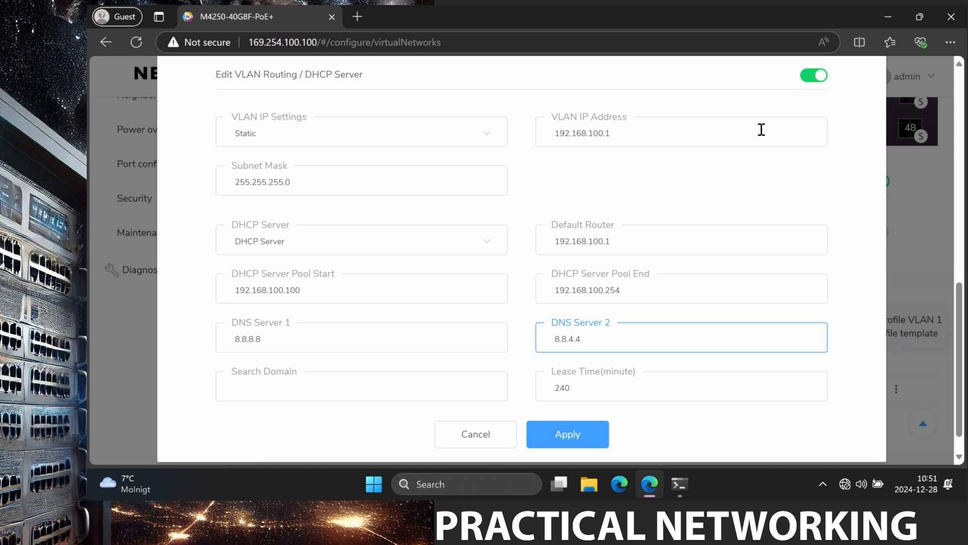
- Disable Edit VLAN Routing / DHCP Server for the Default profile and apply the profile settings
left_click(812, 79)
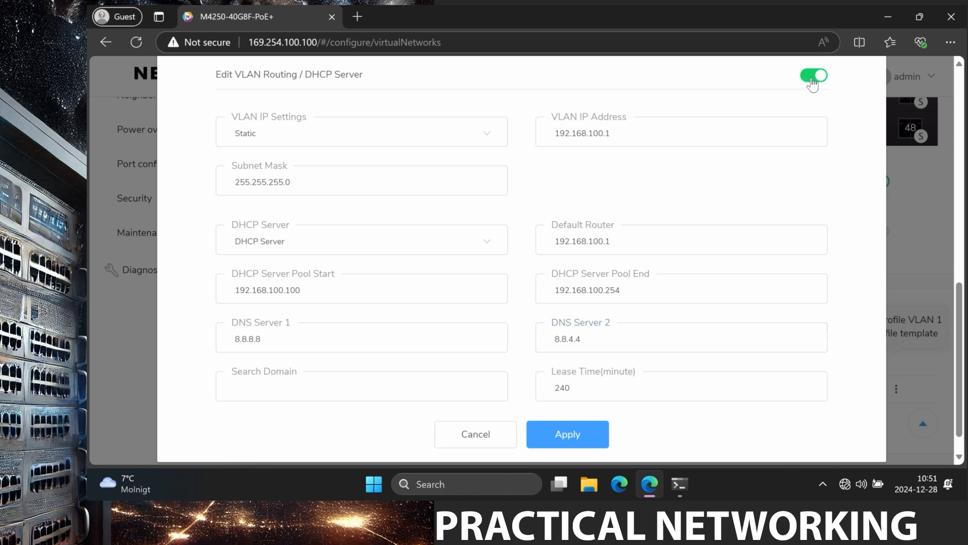
left_click(812, 77)
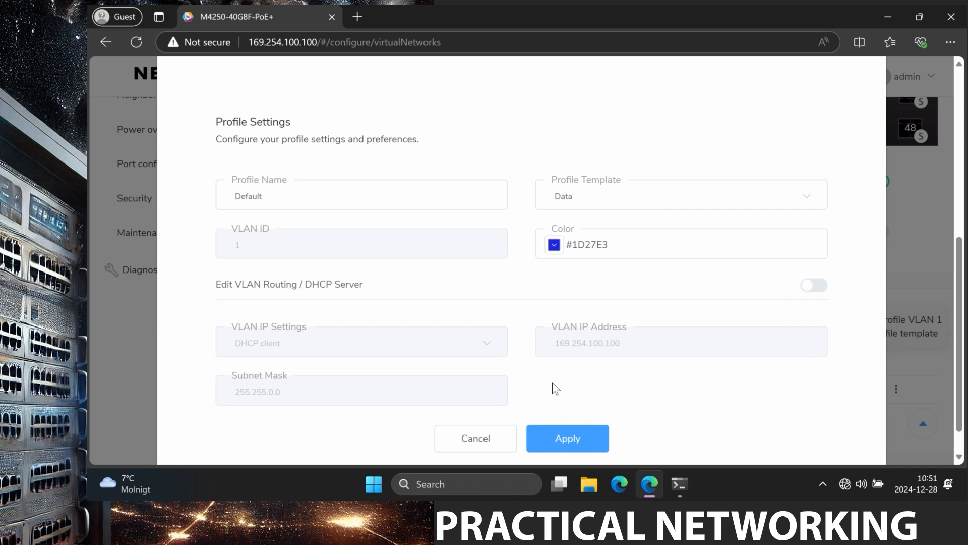
left_click(572, 439)
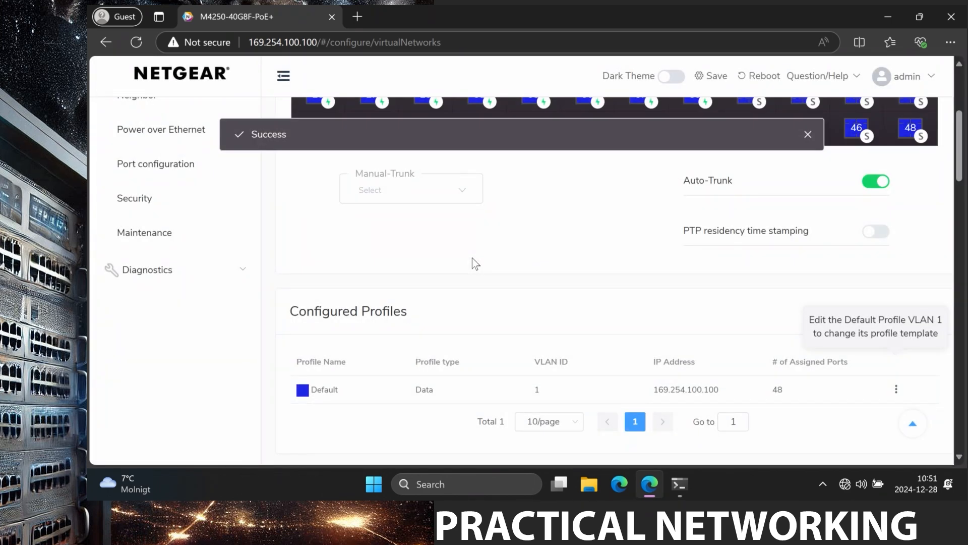
- Examine the port colors, the configured profiles and the available profile templates, including the Data, Audio and Video ones
scroll(599, 349, "up", 3)
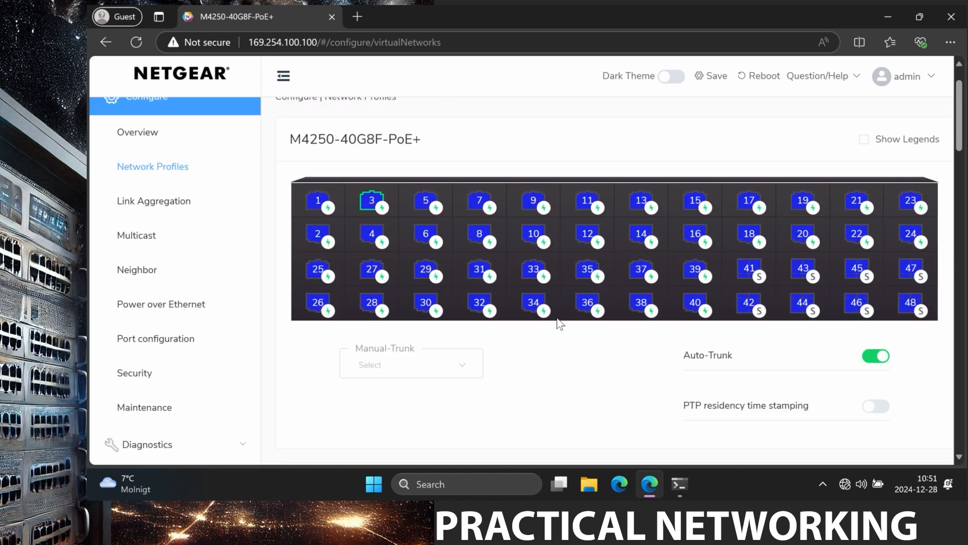
scroll(558, 320, "down", 1)
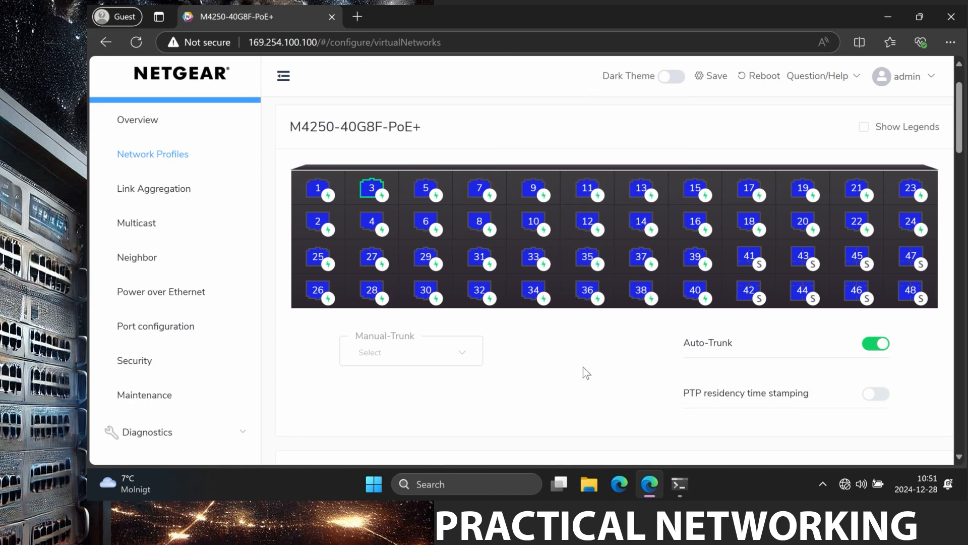
scroll(583, 367, "down", 4)
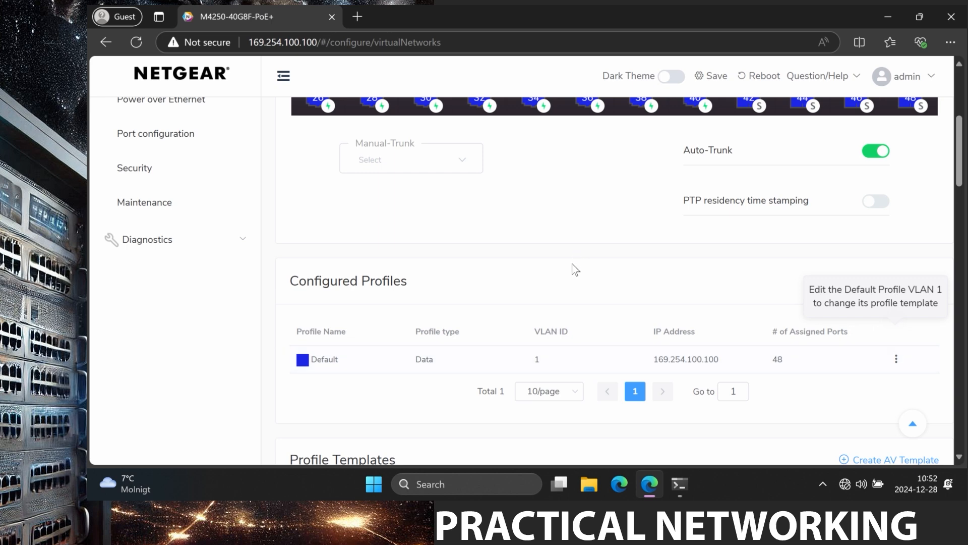
scroll(575, 269, "down", 5)
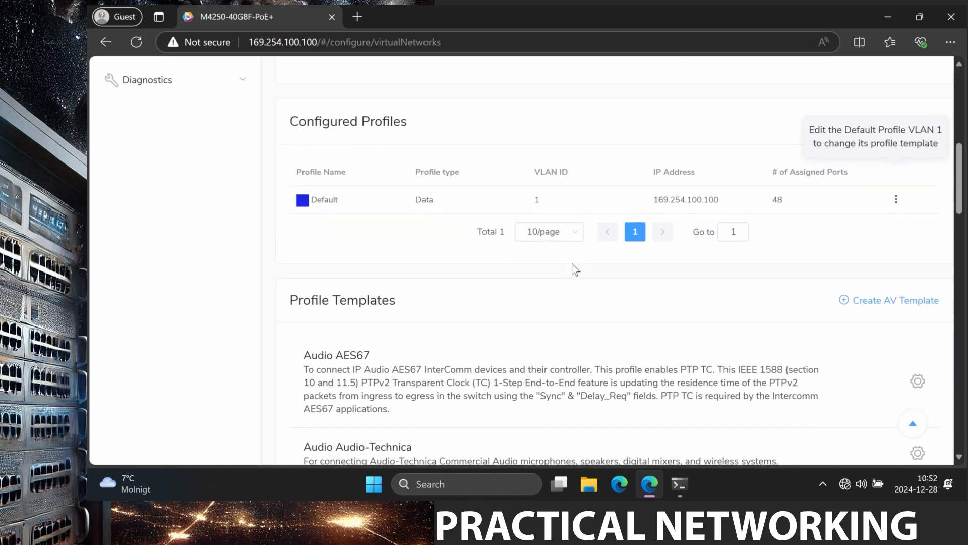
scroll(573, 264, "down", 3)
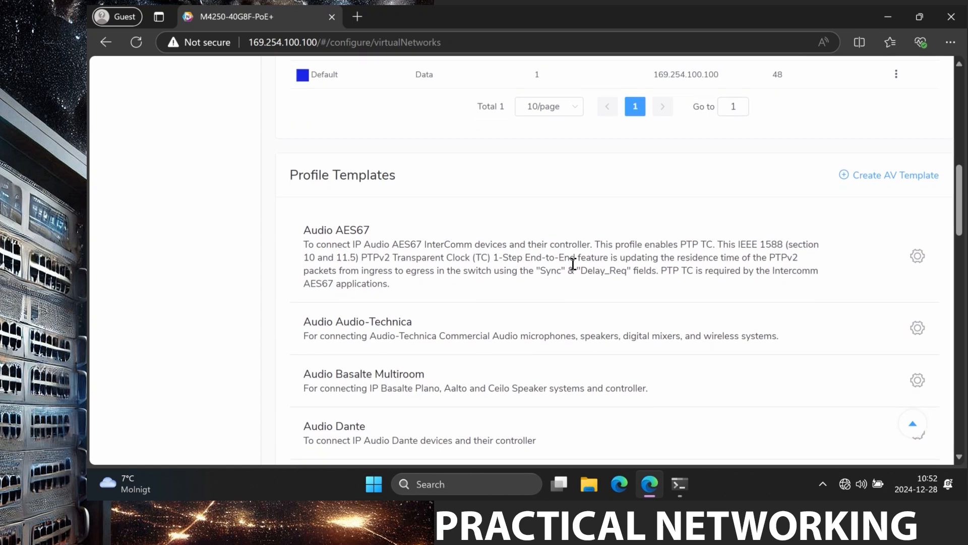
scroll(575, 269, "down", 3)
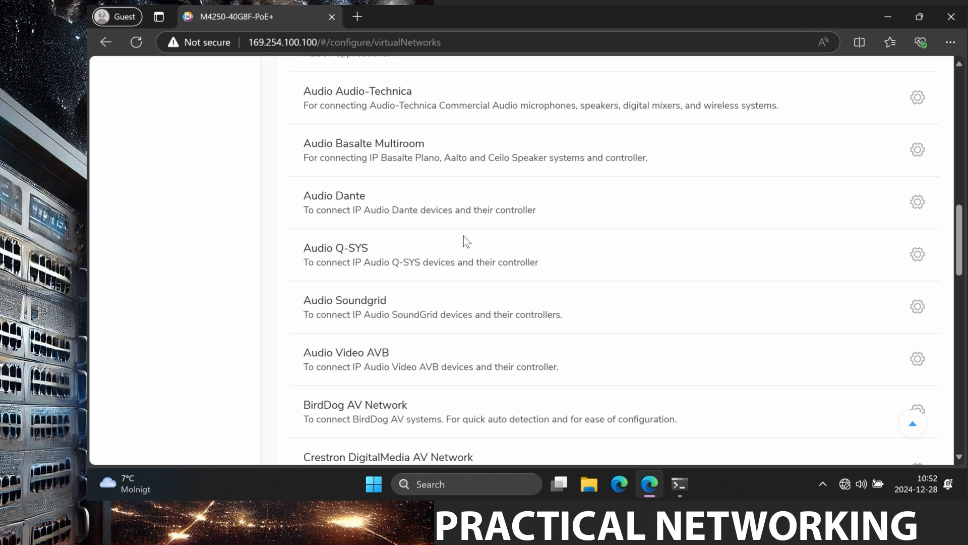
scroll(575, 230, "down", 5)
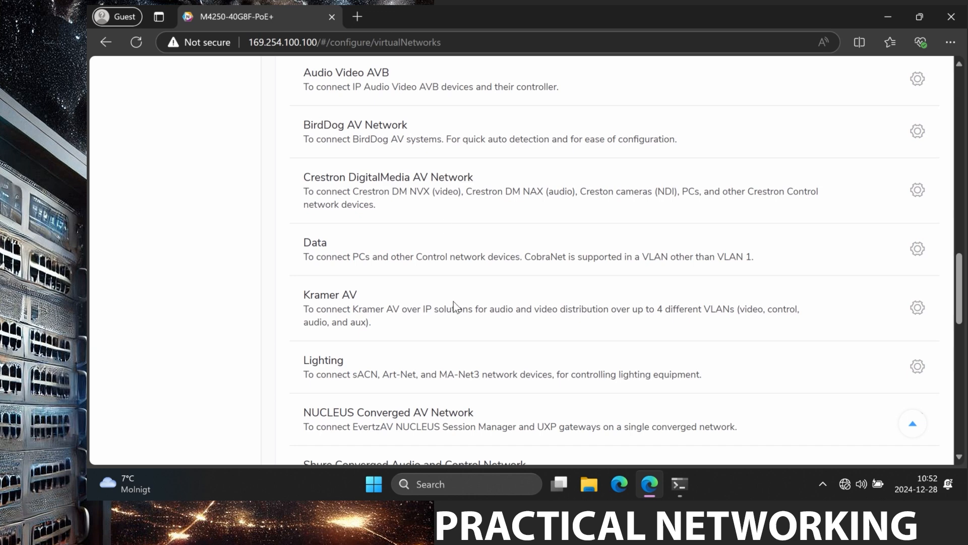
scroll(453, 302, "down", 6)
scroll(454, 303, "down", 3)
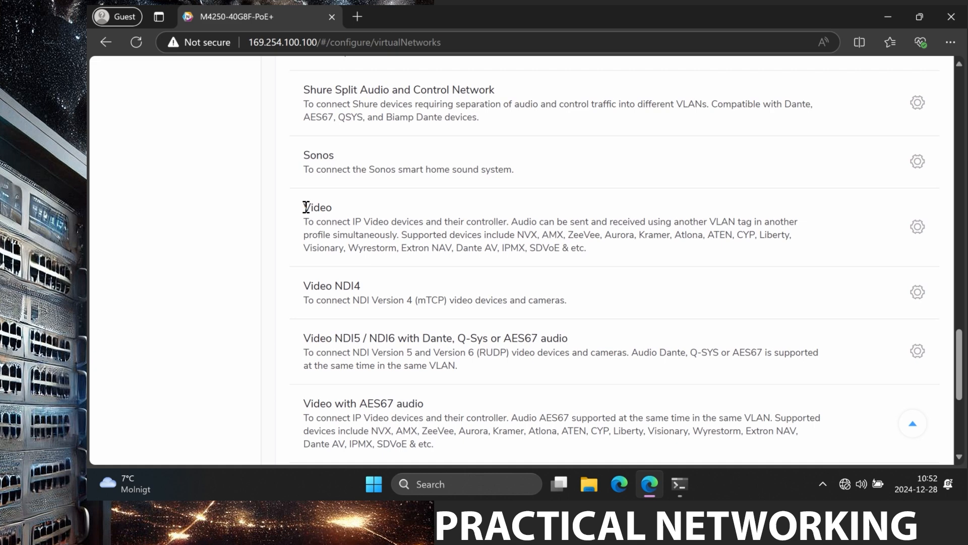
left_click_drag(306, 207, 333, 207)
left_click(554, 217)
scroll(649, 210, "up", 9)
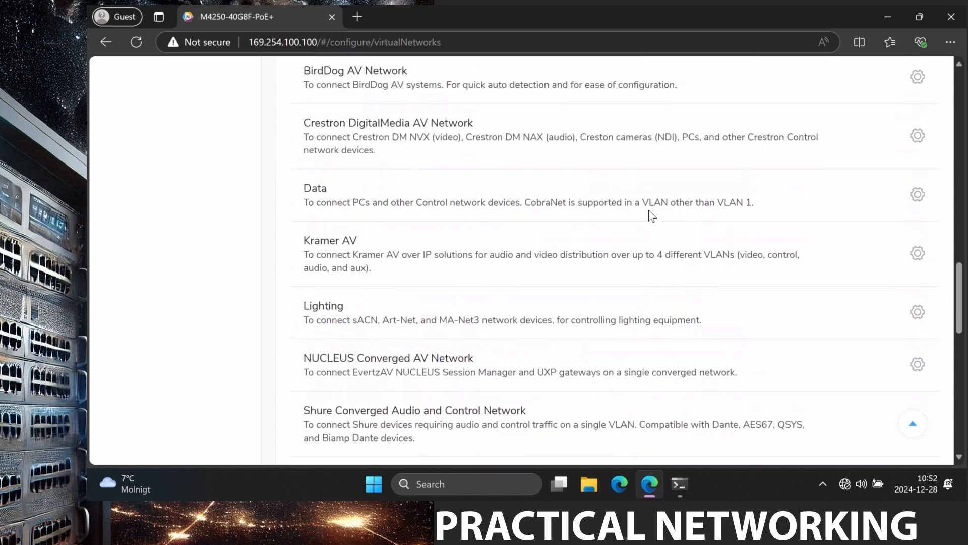
scroll(649, 209, "up", 3)
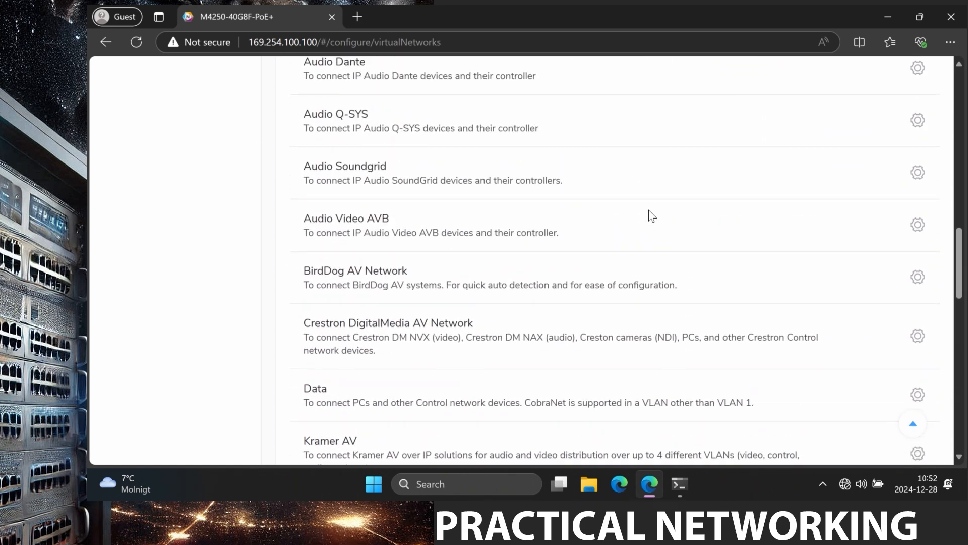
scroll(649, 210, "up", 1)
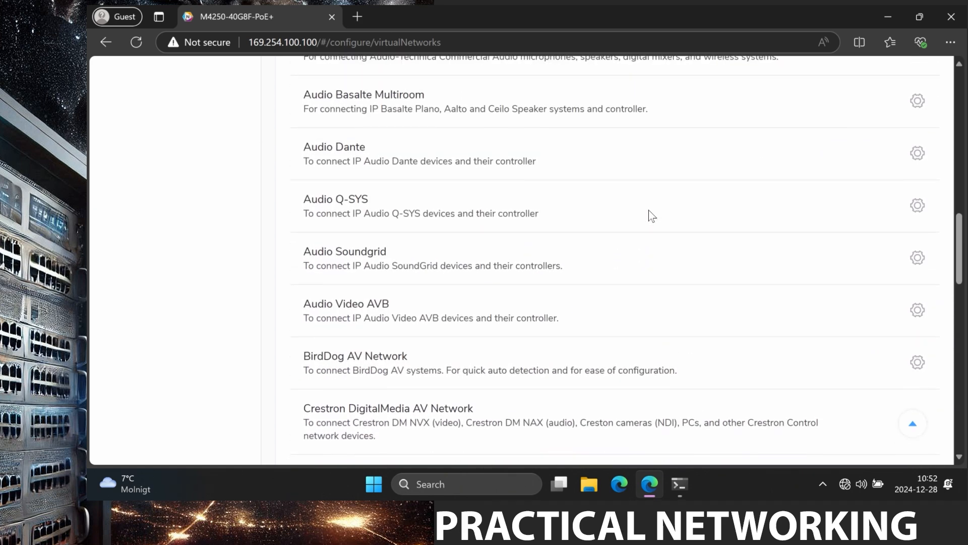
- Start a new profile from the Audio Dante template and assign ports 25 through 30 to it
left_click(918, 154)
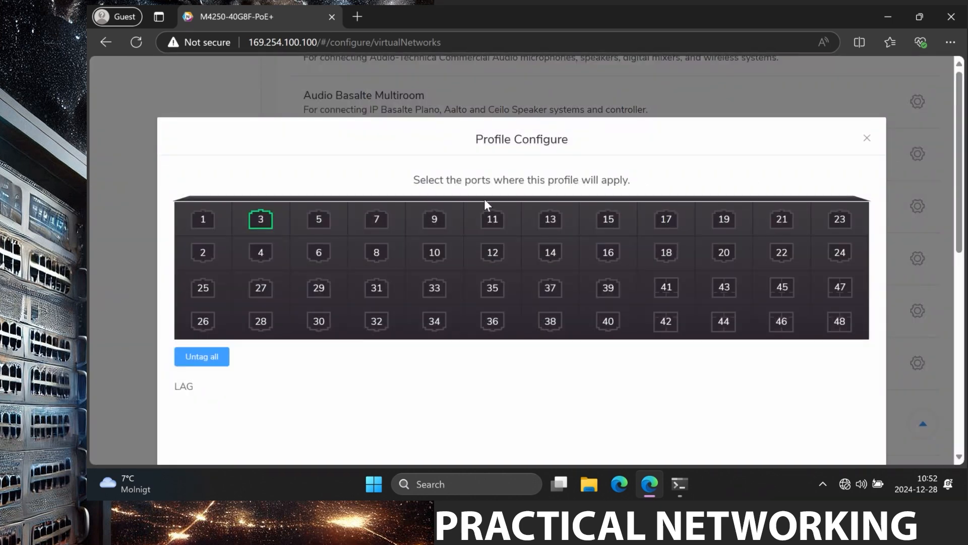
left_click(204, 291)
left_click(204, 318)
left_click(254, 293)
left_click(259, 320)
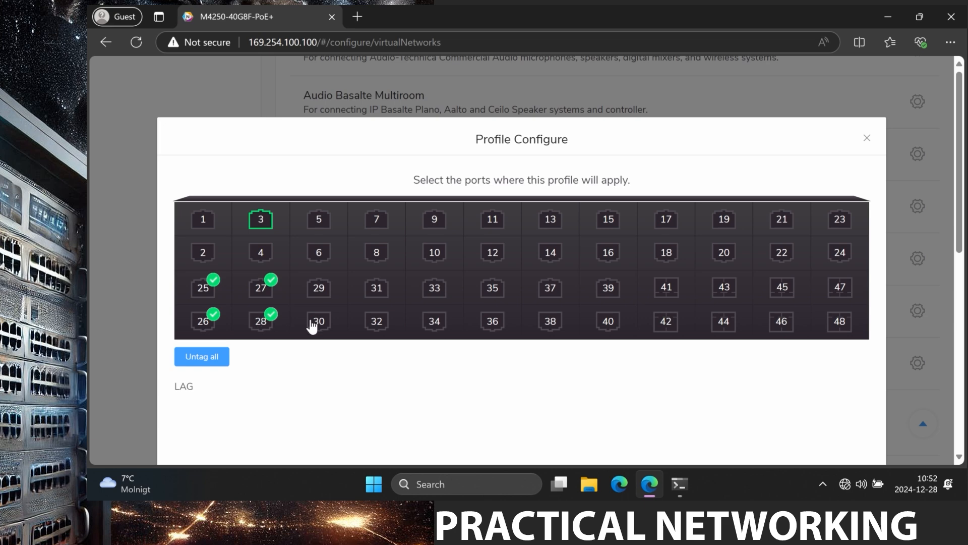
left_click(325, 326)
left_click(318, 293)
- Name the new Audio Dante profile "Dante Network" and set its VLAN ID to 10
scroll(456, 251, "down", 4)
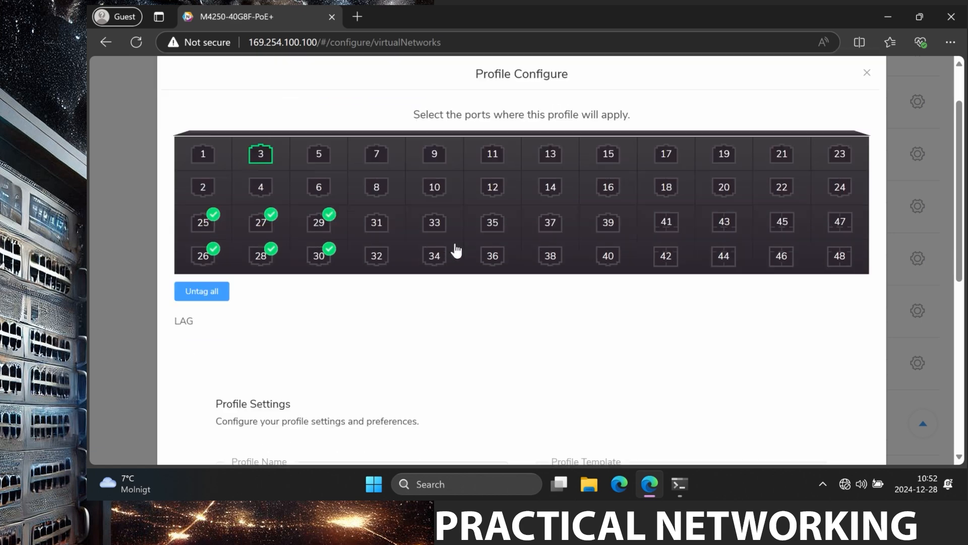
scroll(456, 248, "up", 2)
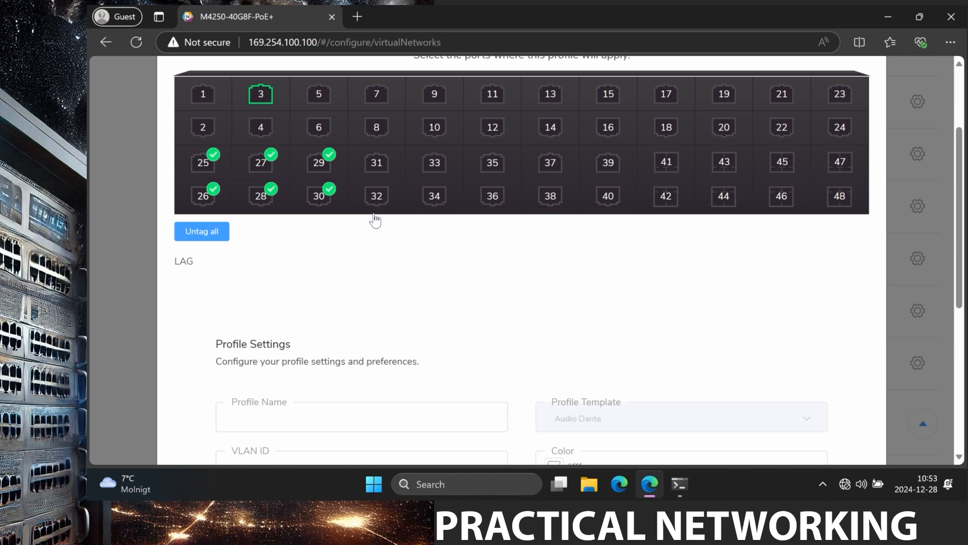
scroll(449, 269, "down", 2)
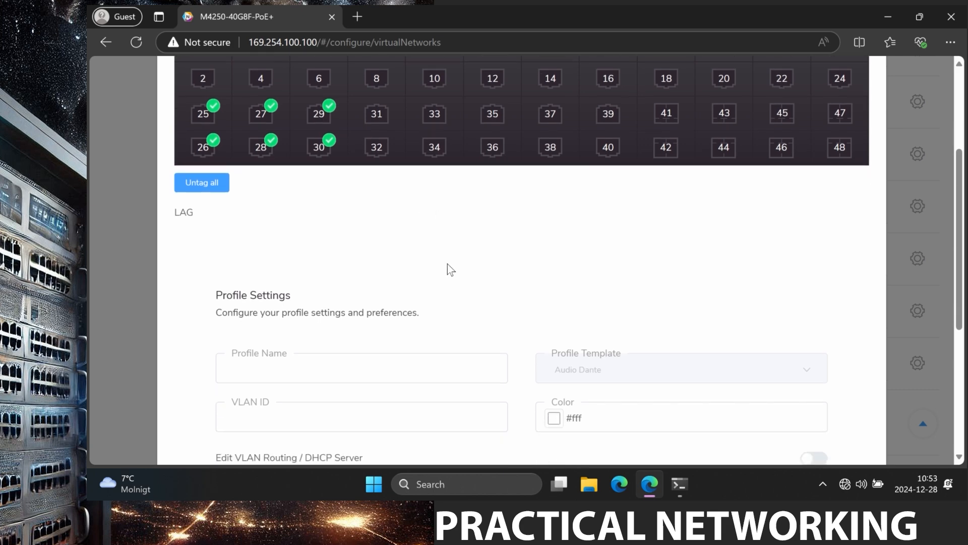
left_click(407, 316)
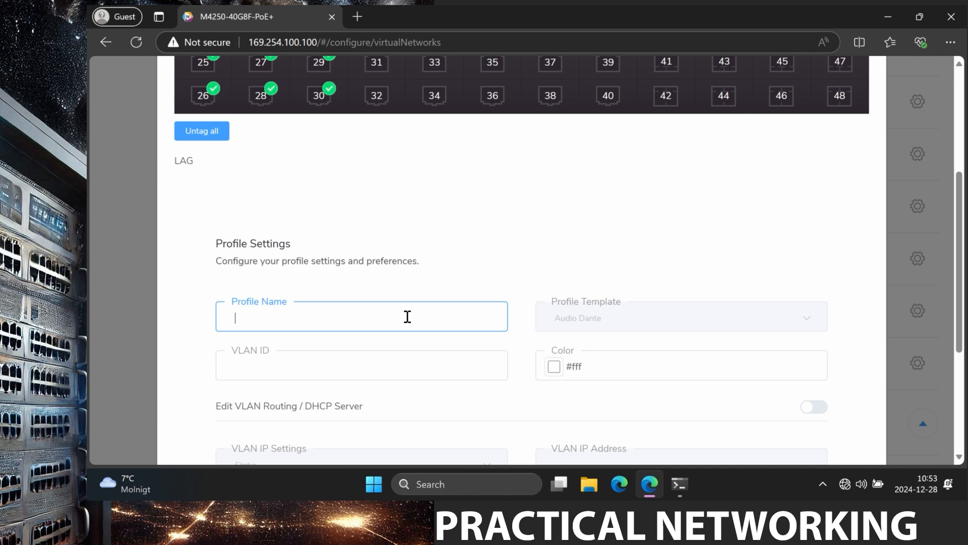
type("Dante Network")
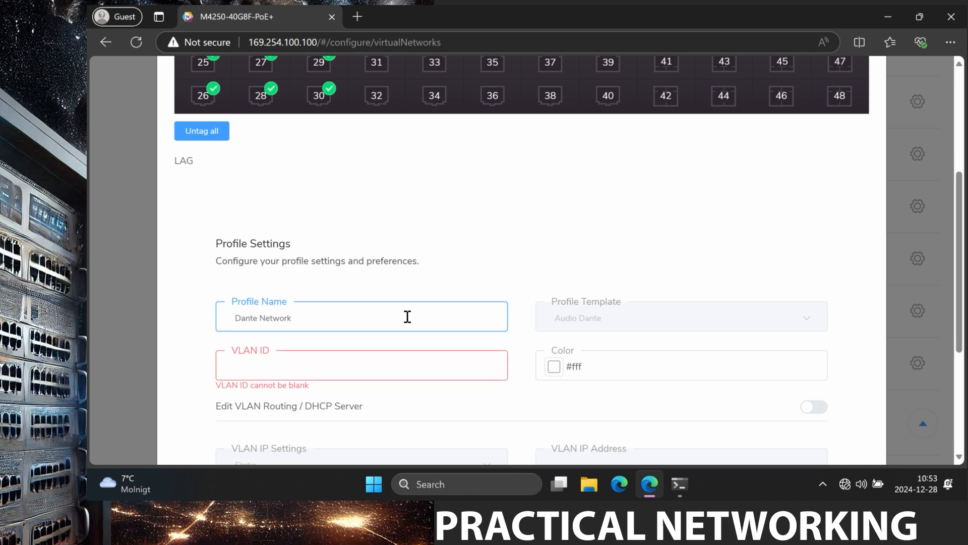
left_click(407, 360)
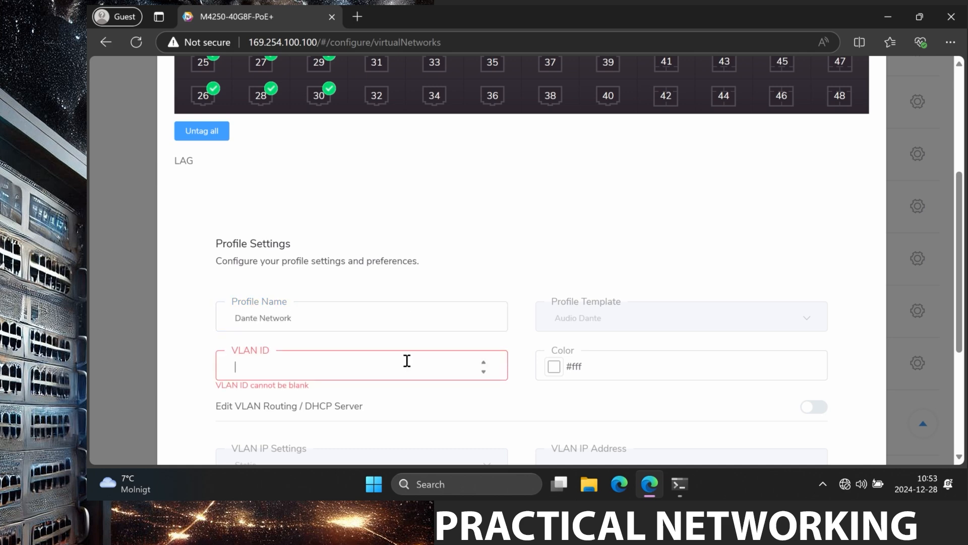
type("10")
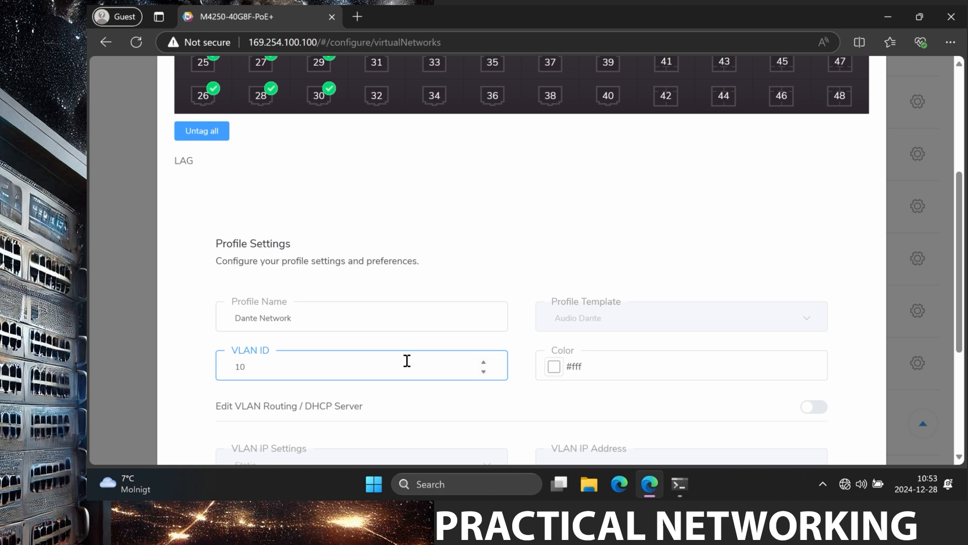
- Set the Dante Network profile's color to the magenta #D514E7
left_click(559, 368)
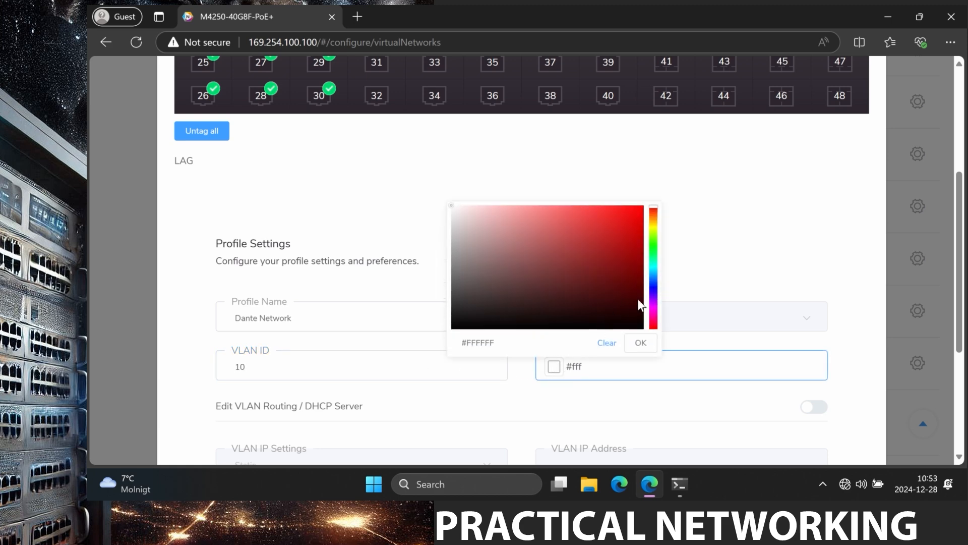
left_click(653, 307)
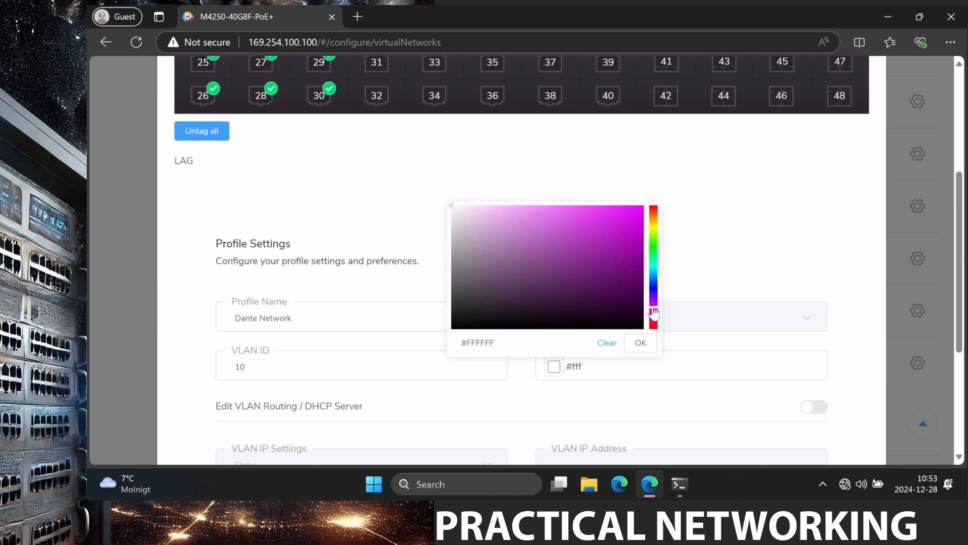
left_click(628, 217)
left_click(641, 342)
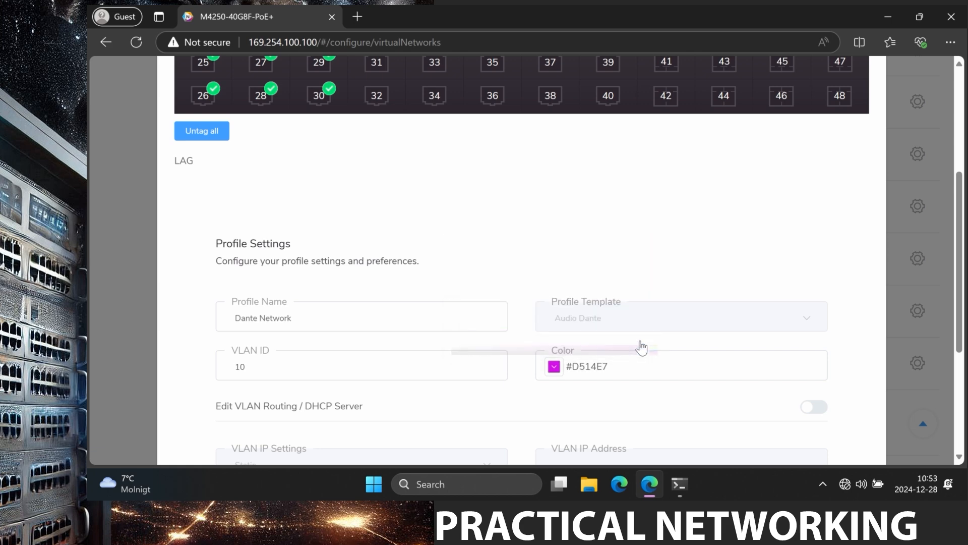
- Enable VLAN routing and DHCP server editing for the Dante Network profile and set its static VLAN IP address to 192.168.100.1
scroll(641, 342, "down", 4)
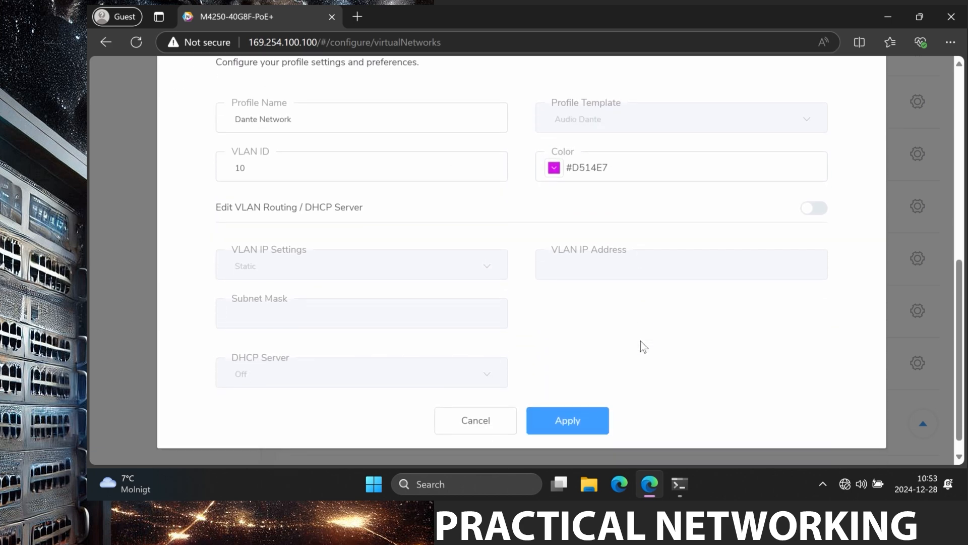
left_click(812, 211)
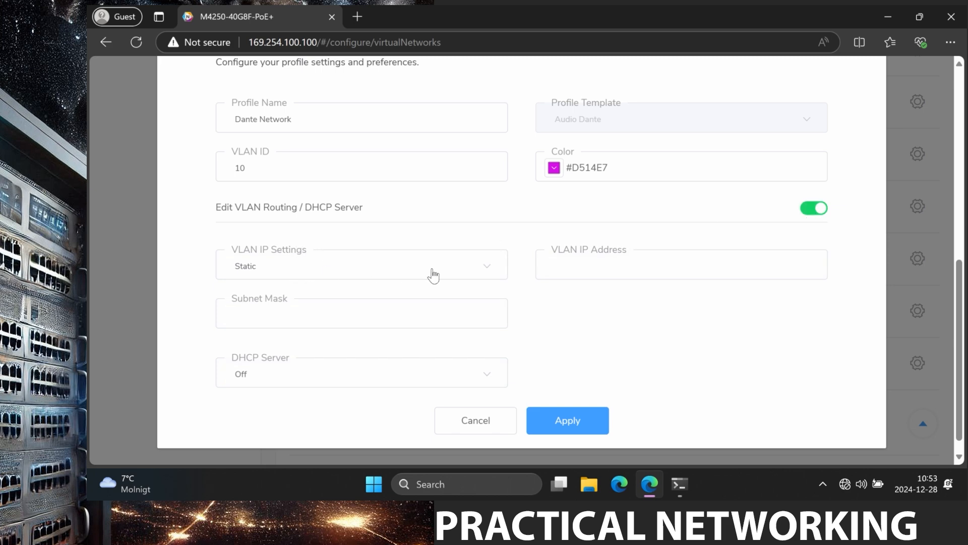
left_click(580, 262)
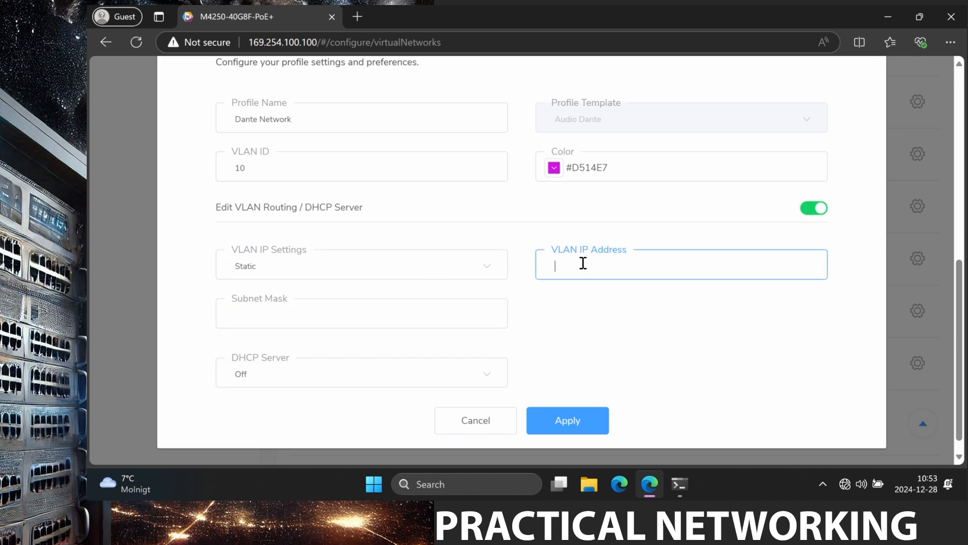
type("192")
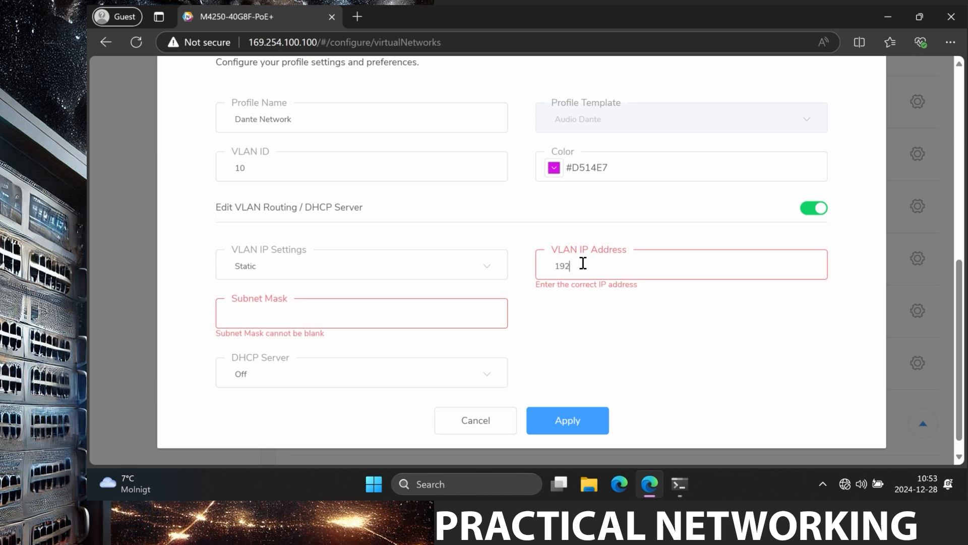
type(".168.100.1")
- Turn on the DHCP server for the Dante Network profile and set its pool start to 192.168.100.100
left_click(451, 380)
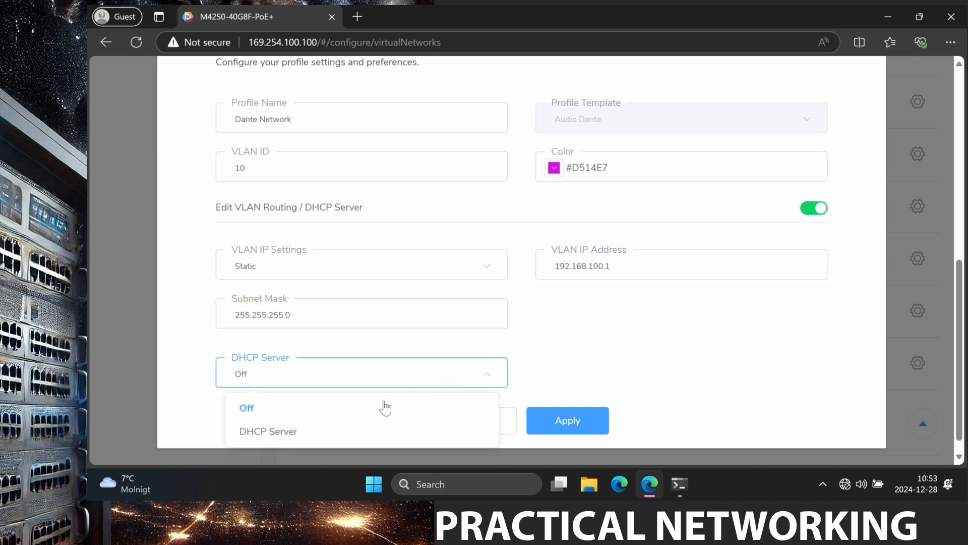
left_click(363, 431)
scroll(433, 392, "down", 3)
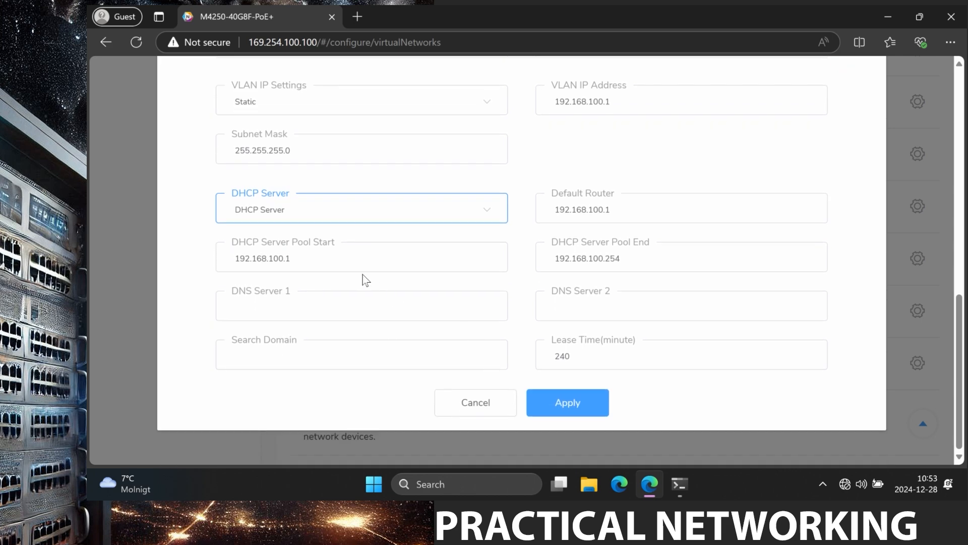
left_click(352, 261)
type("00")
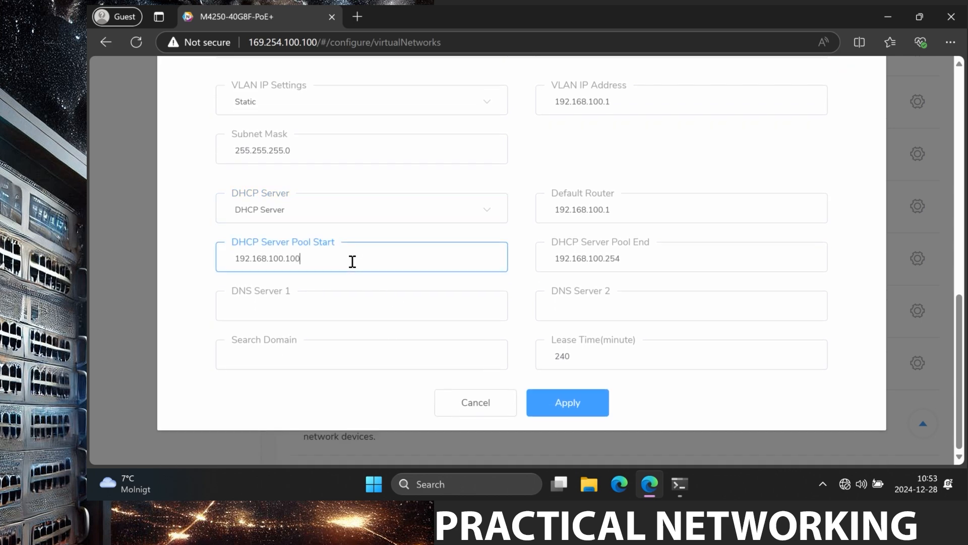
- Set the DNS servers to 8.8.8.8 and 8.8.4.4 and apply the Dante Network profile
left_click(331, 304)
type("8.8.8.8")
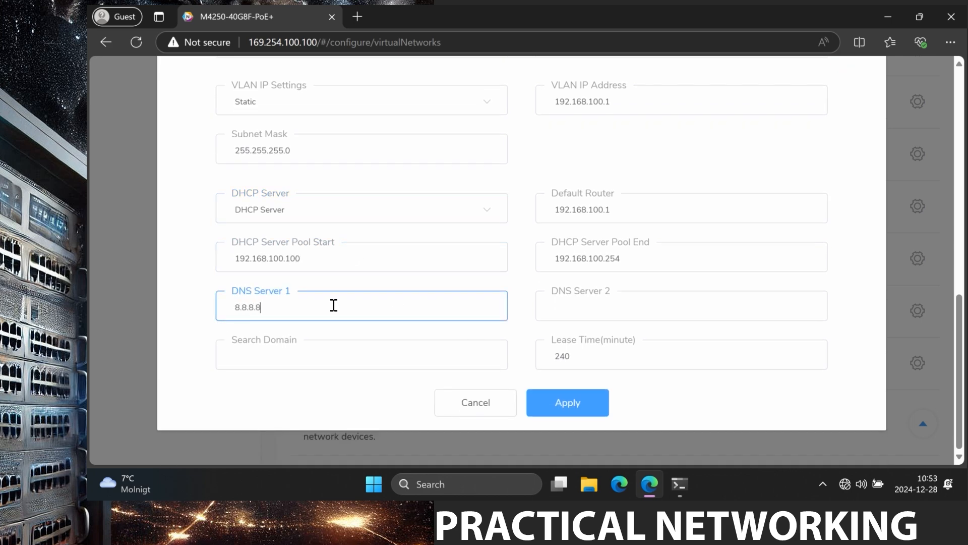
left_click(632, 309)
type("8.8")
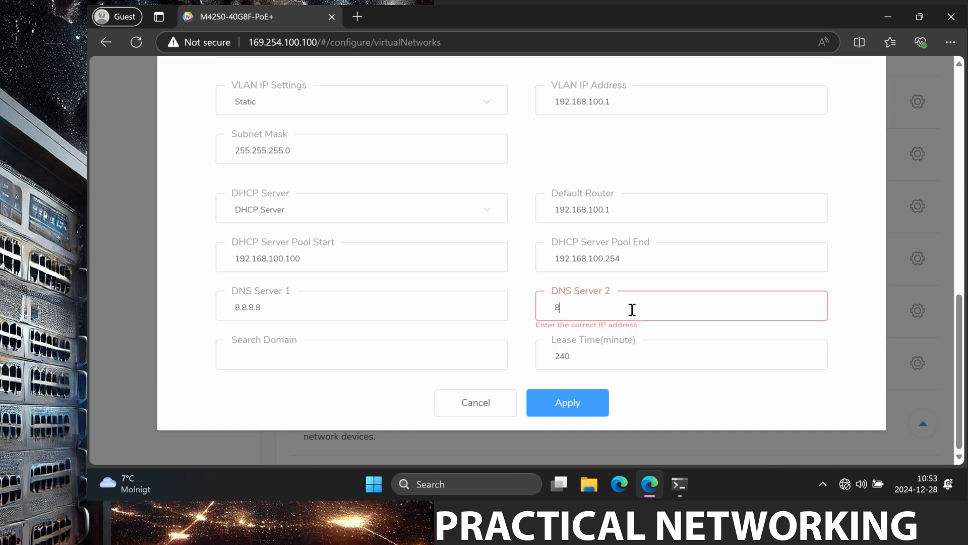
type(".4.4")
left_click(571, 405)
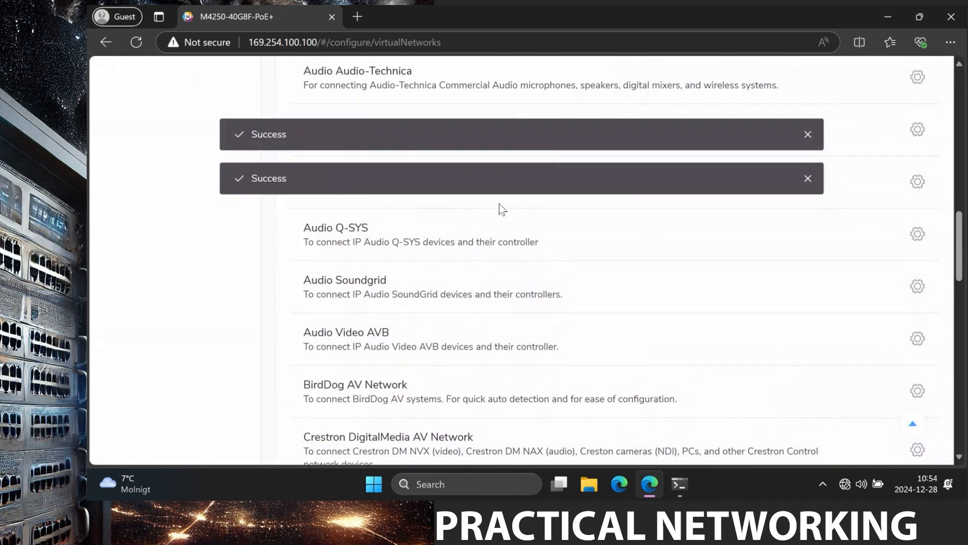
- Review the configured profiles and the port color assignments, and save the switch configuration
scroll(502, 210, "up", 10)
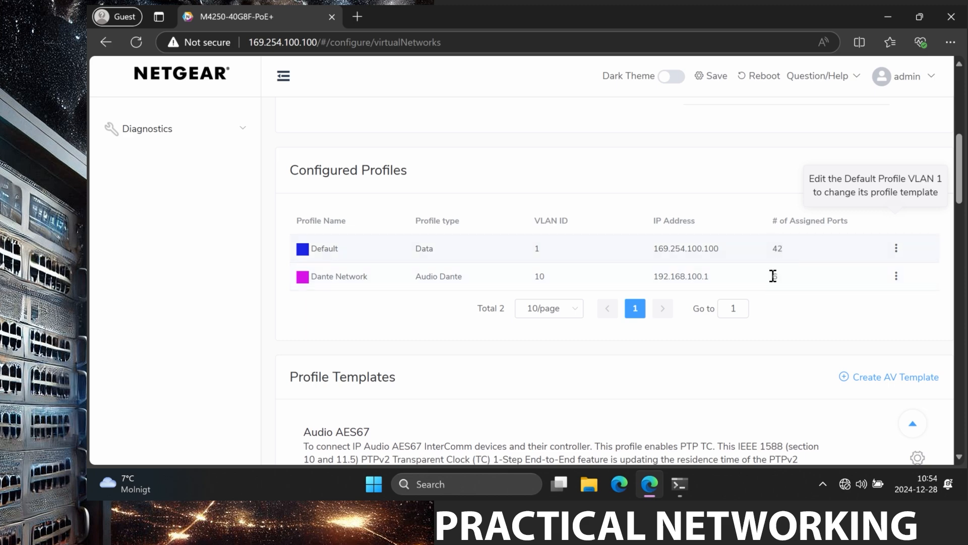
scroll(671, 231, "up", 2)
scroll(670, 230, "up", 5)
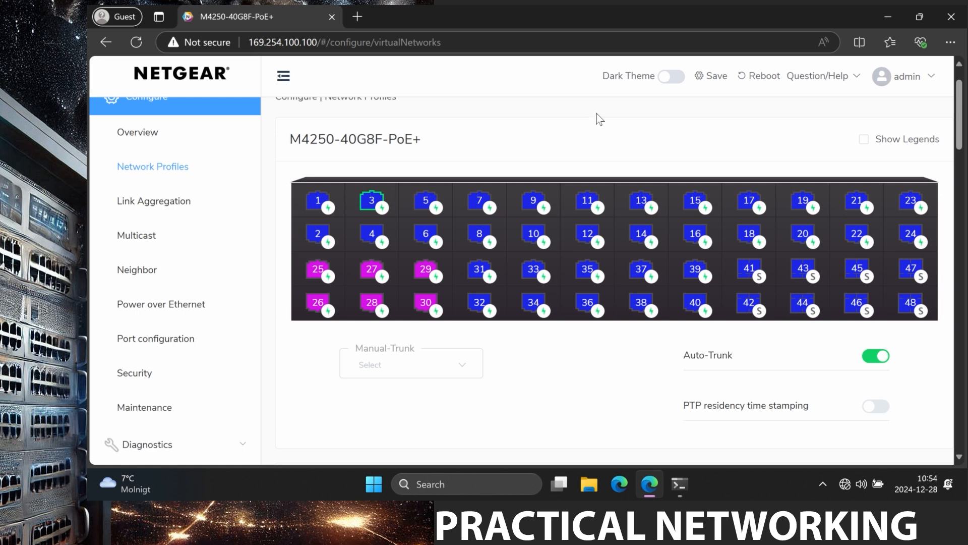
left_click(715, 77)
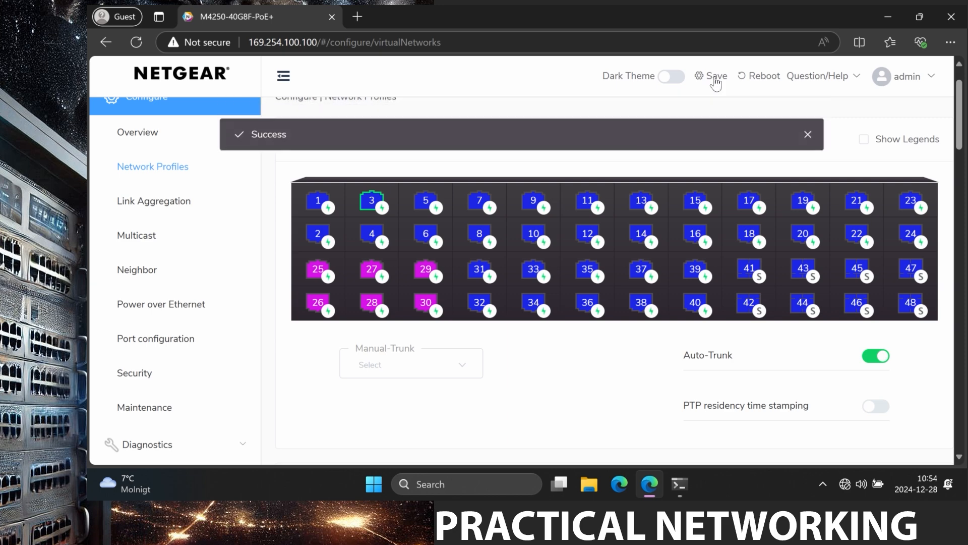